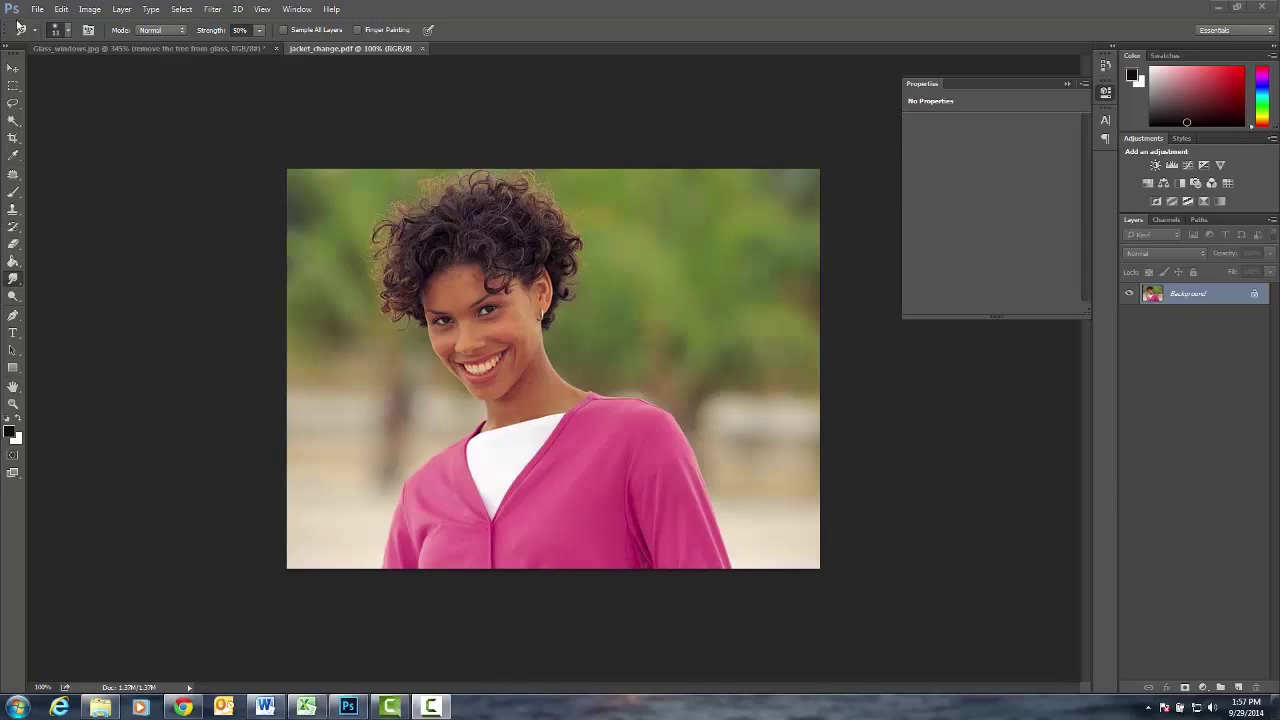
# - Start Save As in the PS Completed Folder with Photoshop (*.PSD;*.PDD) format
pyautogui.click(38, 10)
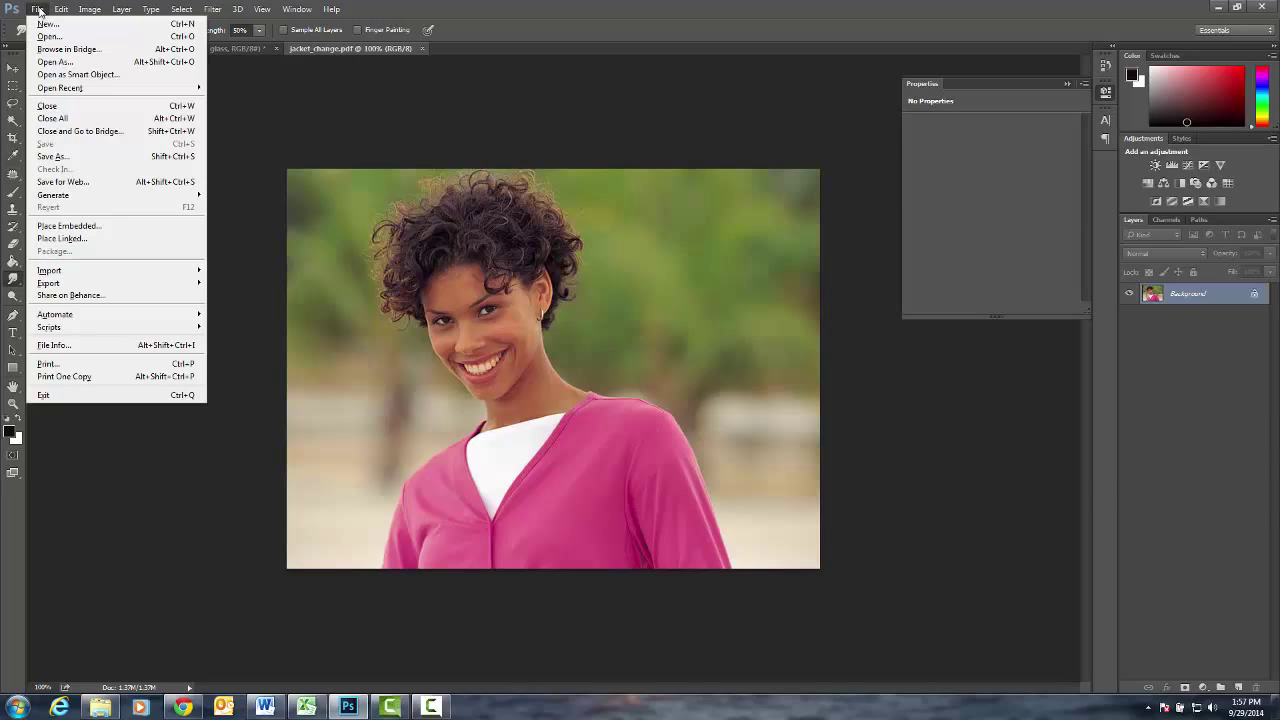
pyautogui.click(60, 157)
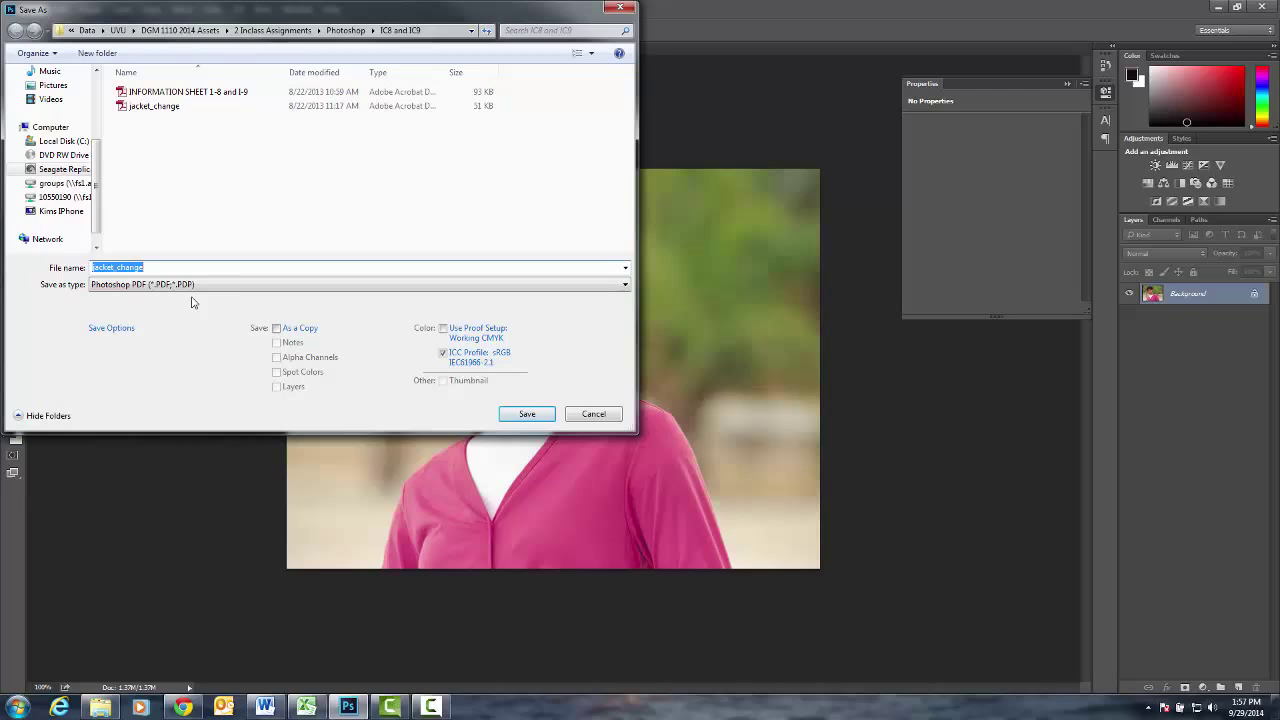
pyautogui.click(345, 30)
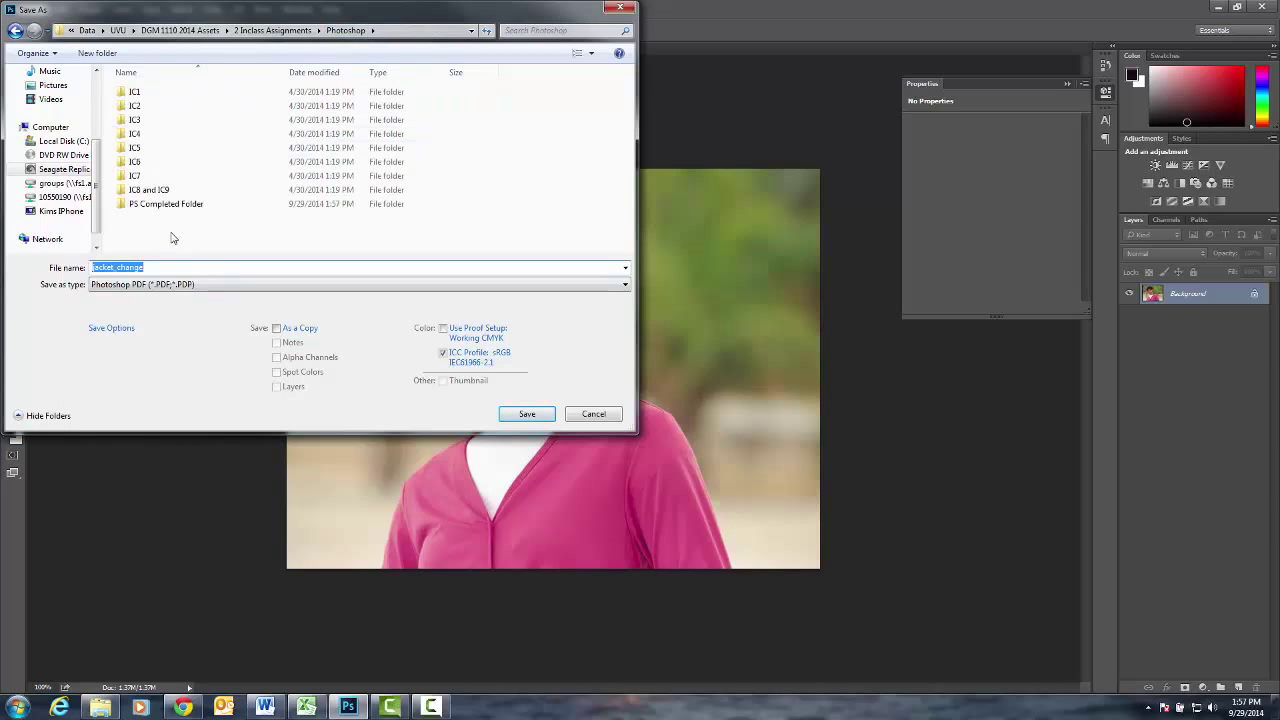
pyautogui.doubleClick(171, 205)
pyautogui.click(180, 288)
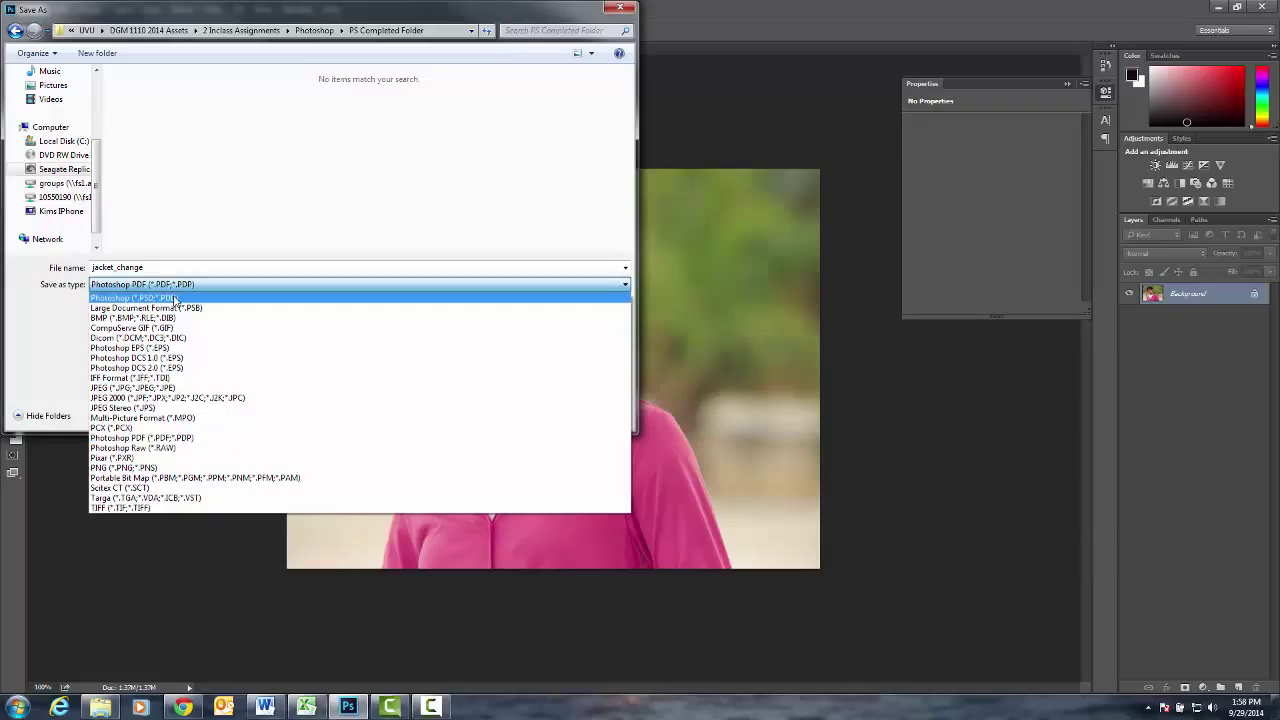
pyautogui.click(174, 299)
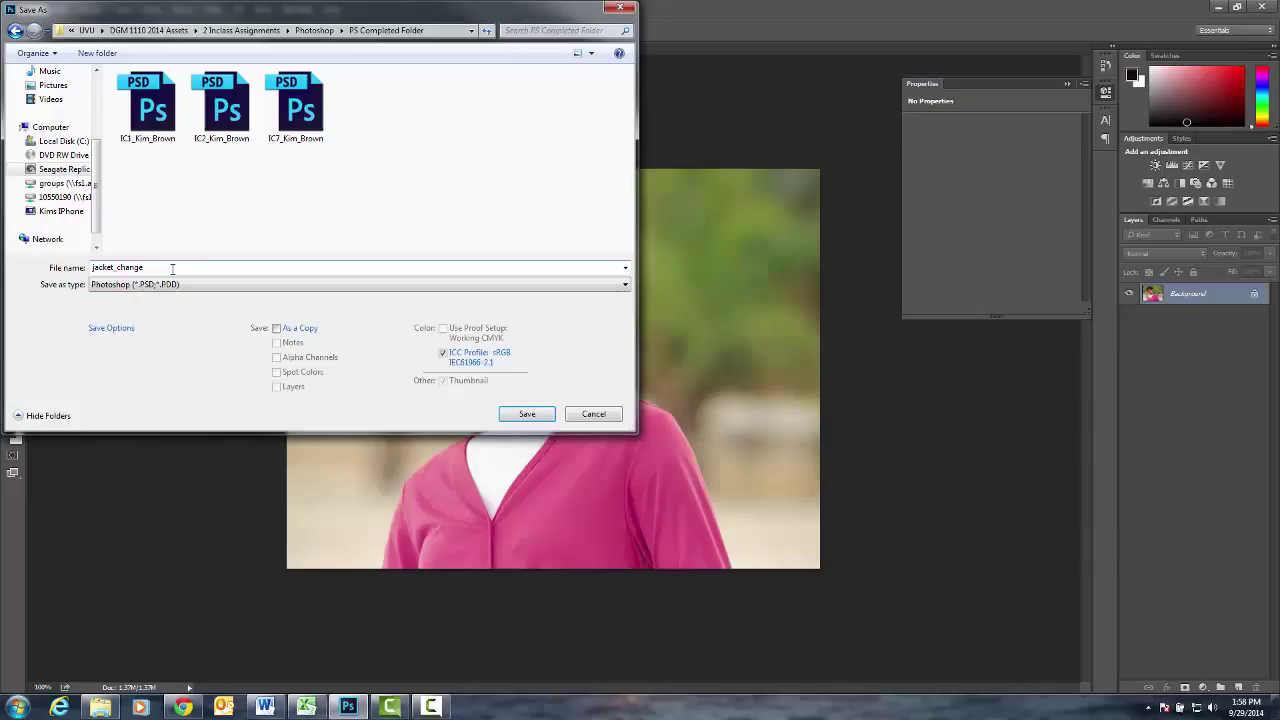
# - Replace the old file name with IC followed by the student's name
pyautogui.doubleClick(172, 268)
pyautogui.write('IC_')
pyautogui.press('BackSpace')
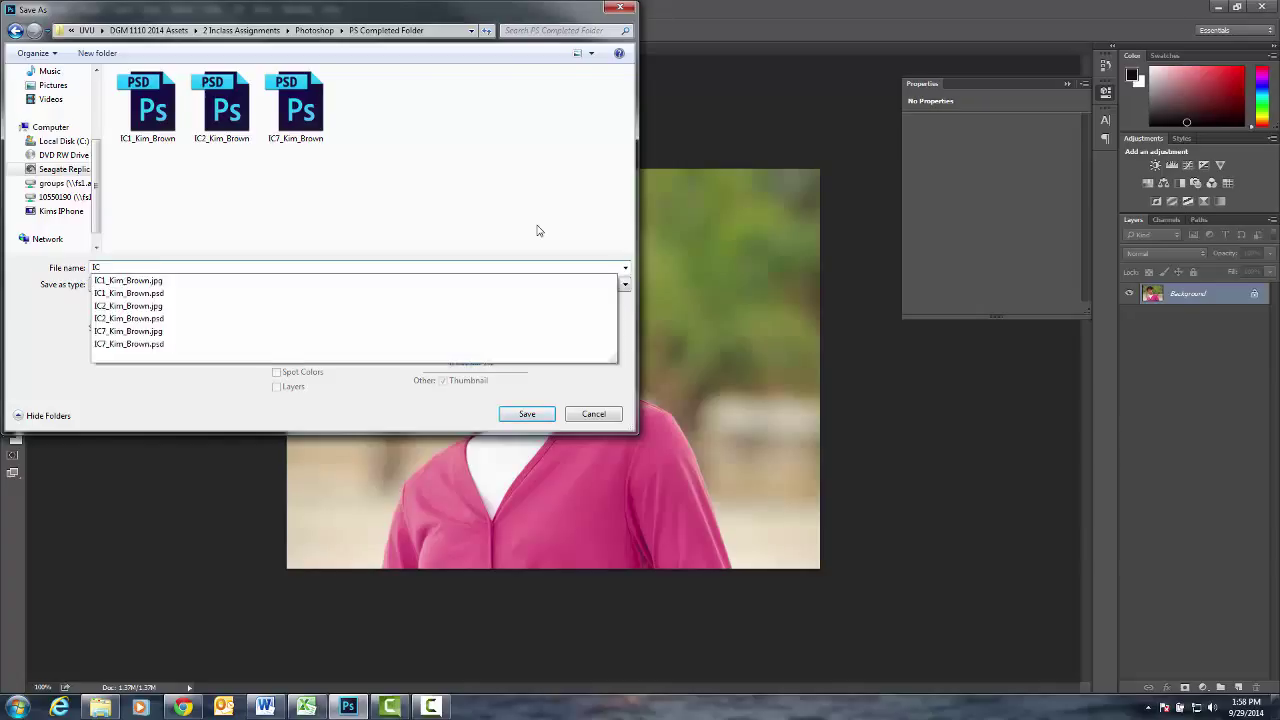
pyautogui.write('8')
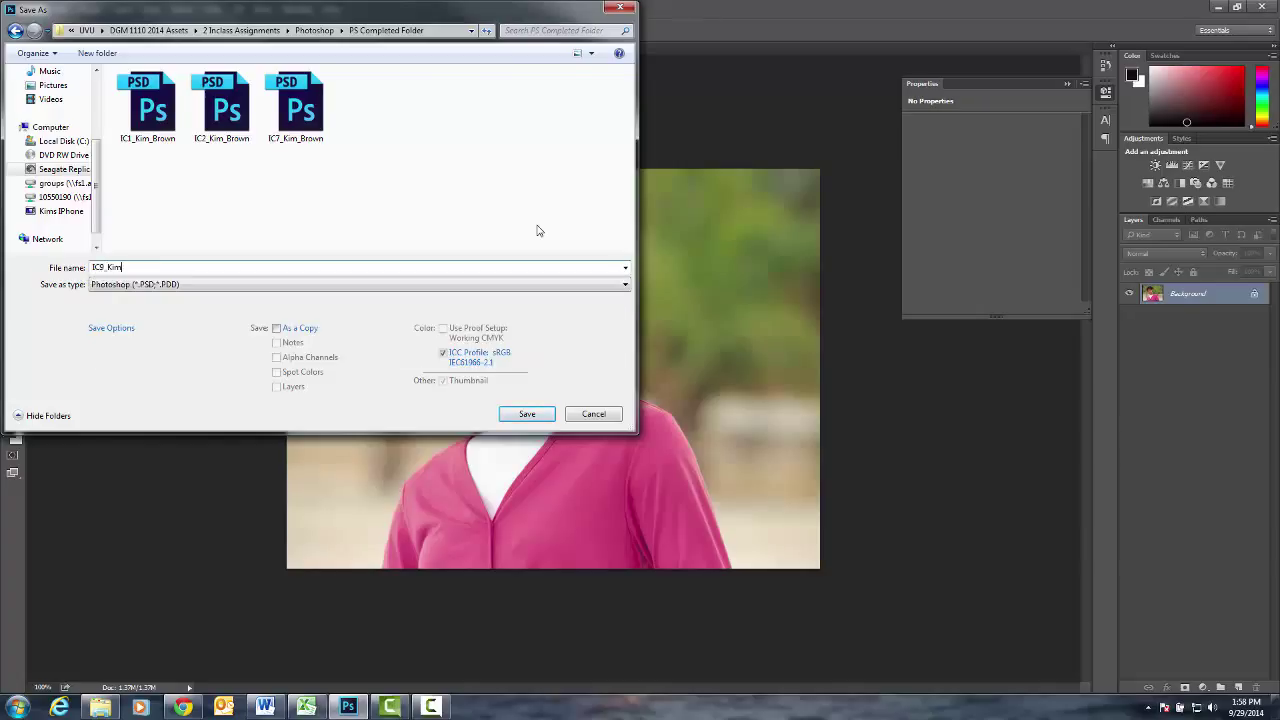
pyautogui.write('_Kim_Brown')
# - Save the IC9 PSD file and close the floating Properties panel
pyautogui.click(527, 414)
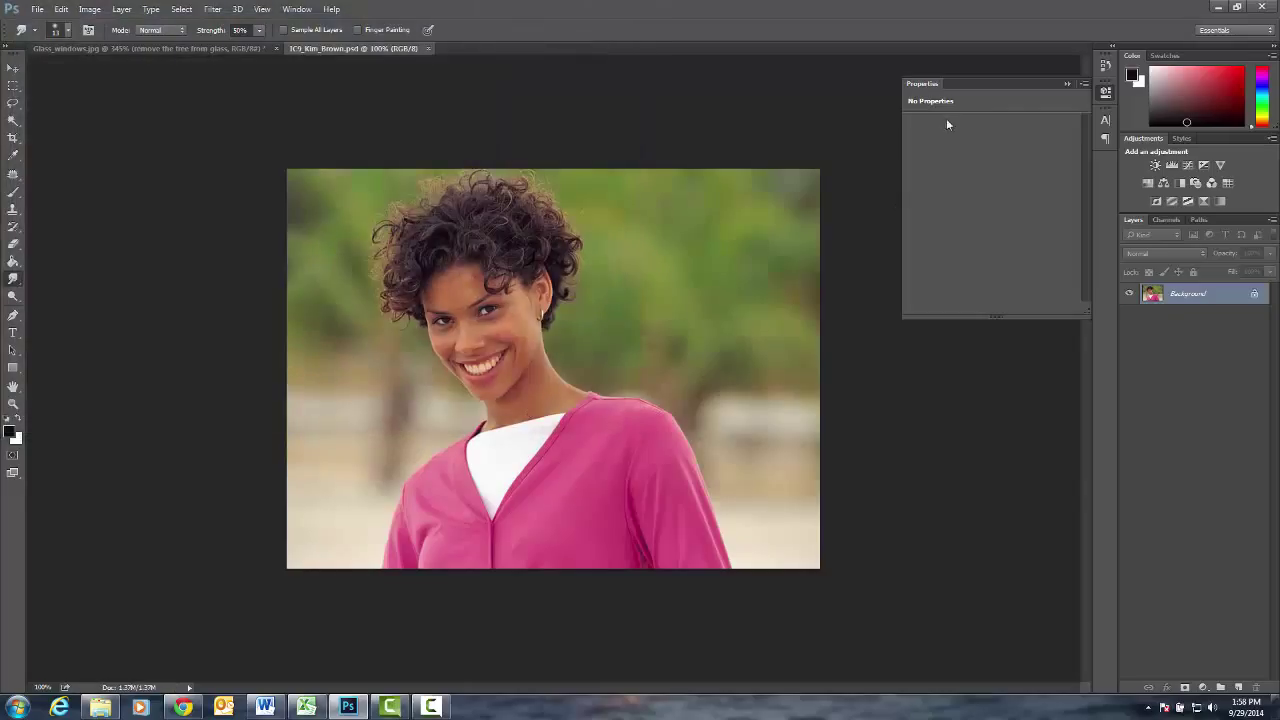
pyautogui.click(1105, 91)
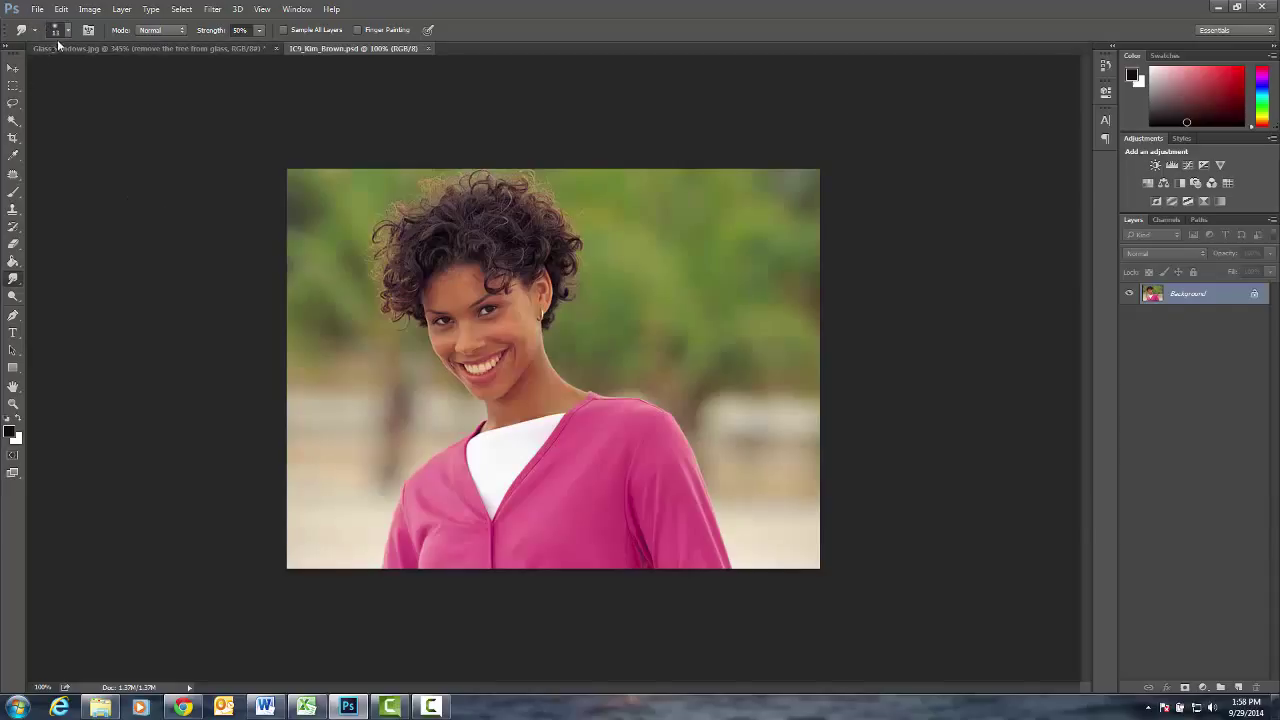
# - Switch to the Quick Selection Tool and zoom in to about 342% on the face
pyautogui.click(12, 121)
pyautogui.rightClick(18, 124)
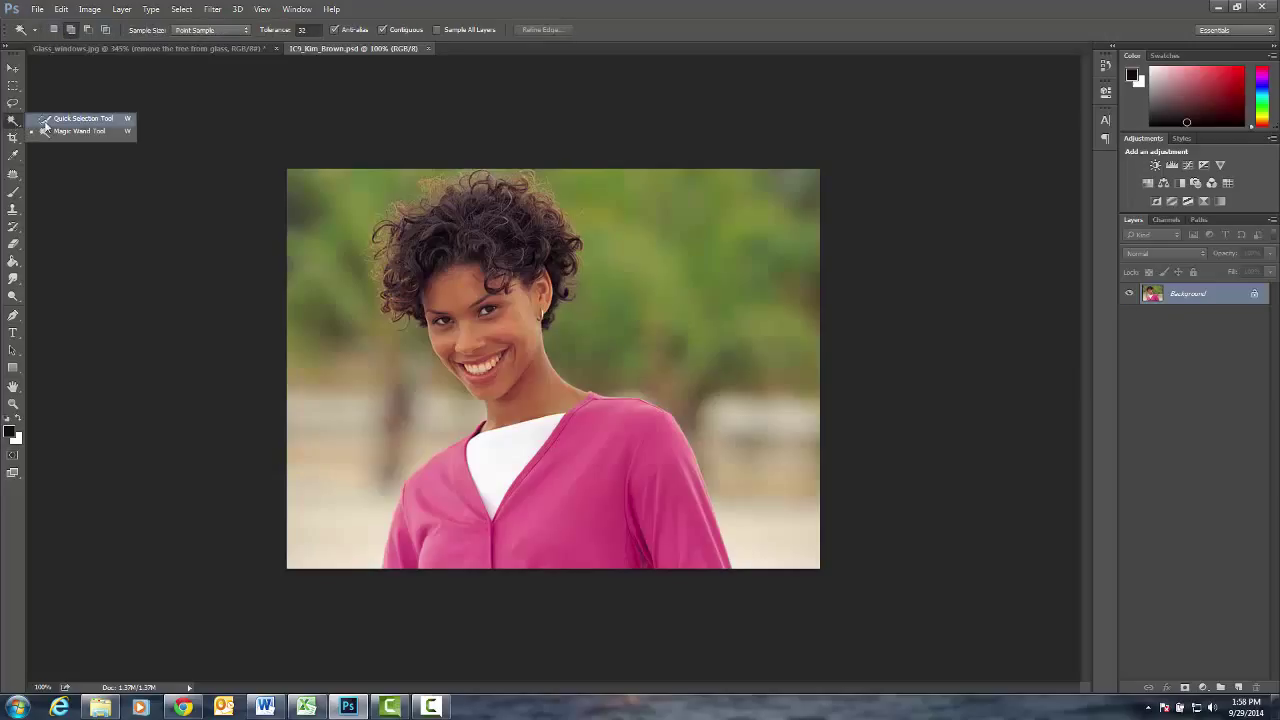
pyautogui.click(80, 118)
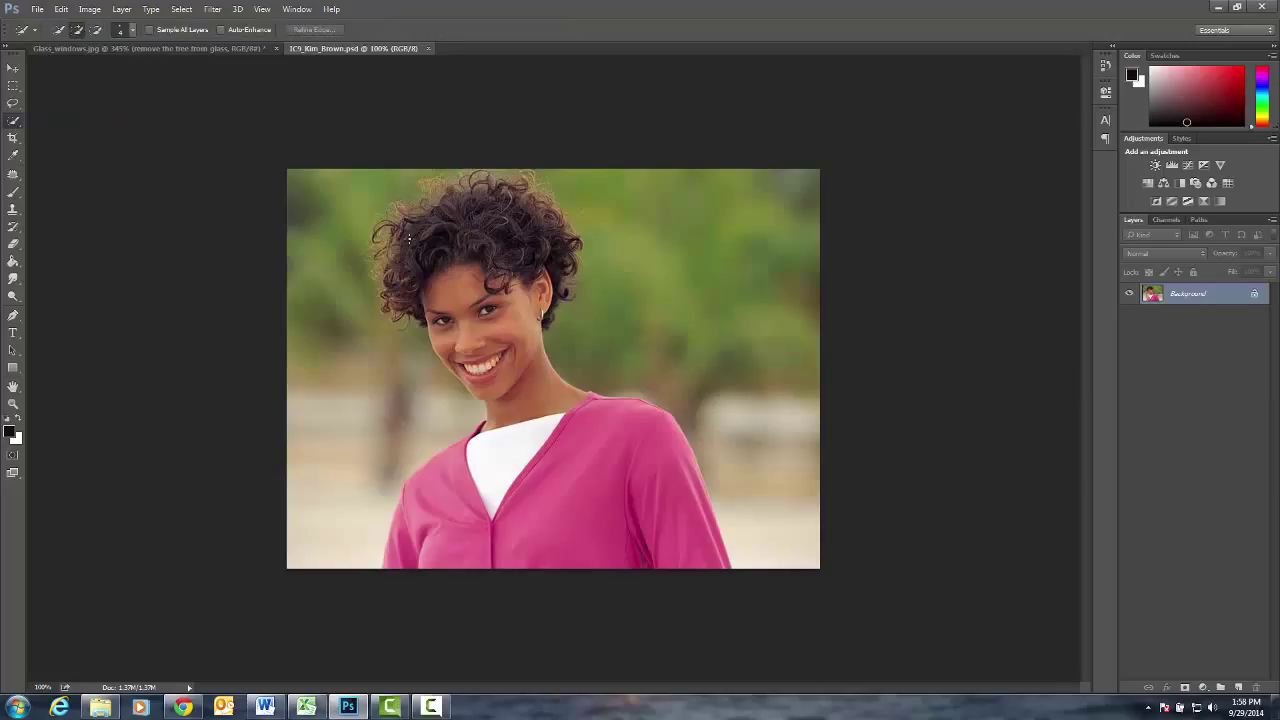
pyautogui.scroll(3, 409, 238)
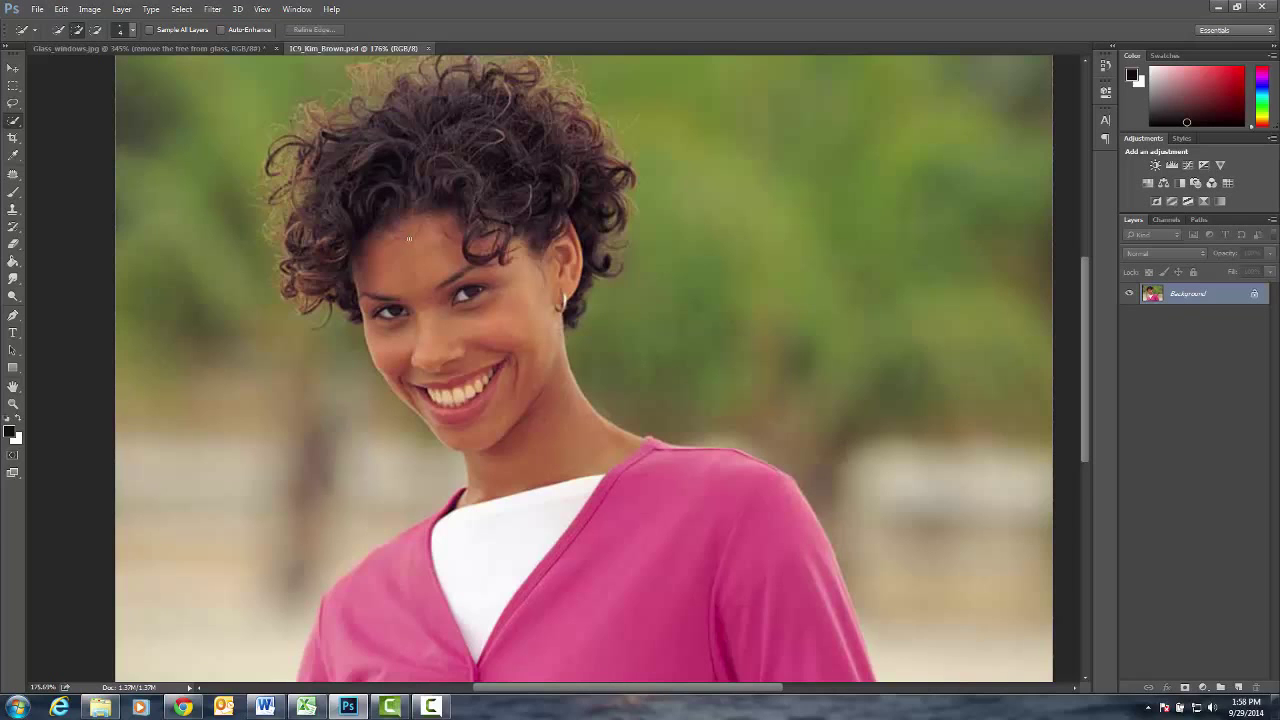
pyautogui.scroll(4, 409, 238)
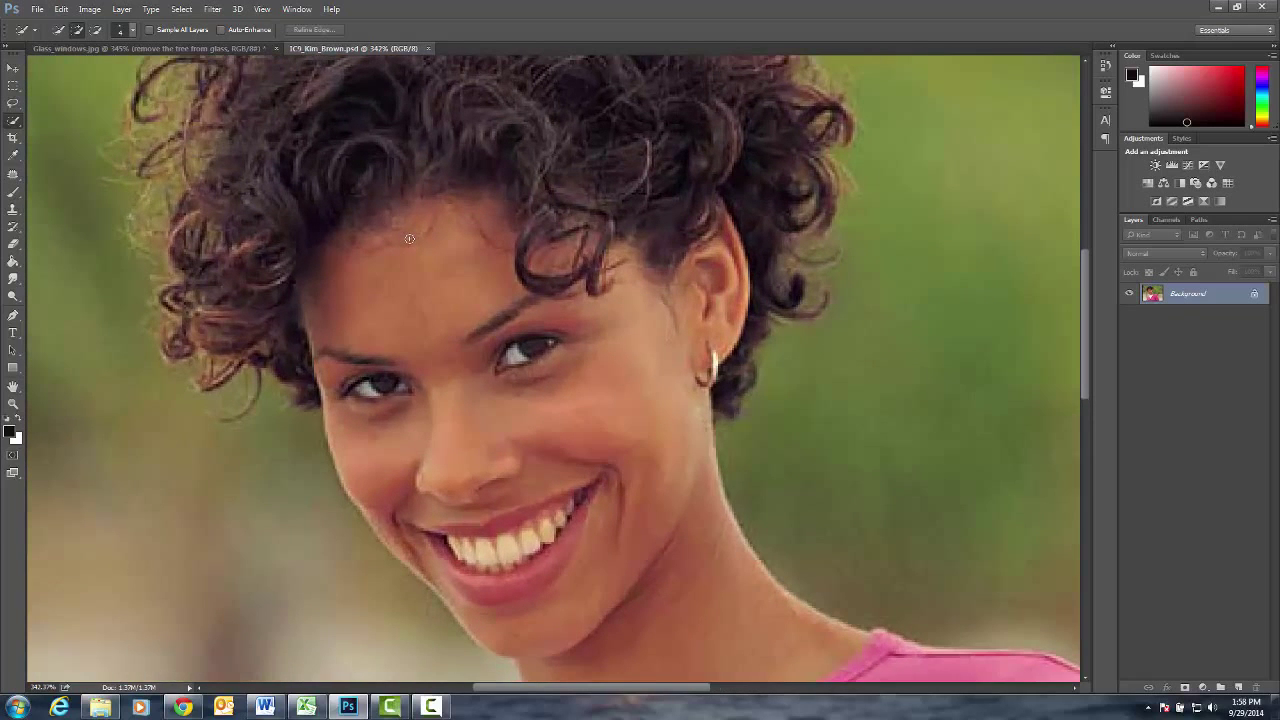
pyautogui.scroll(-5, 409, 238)
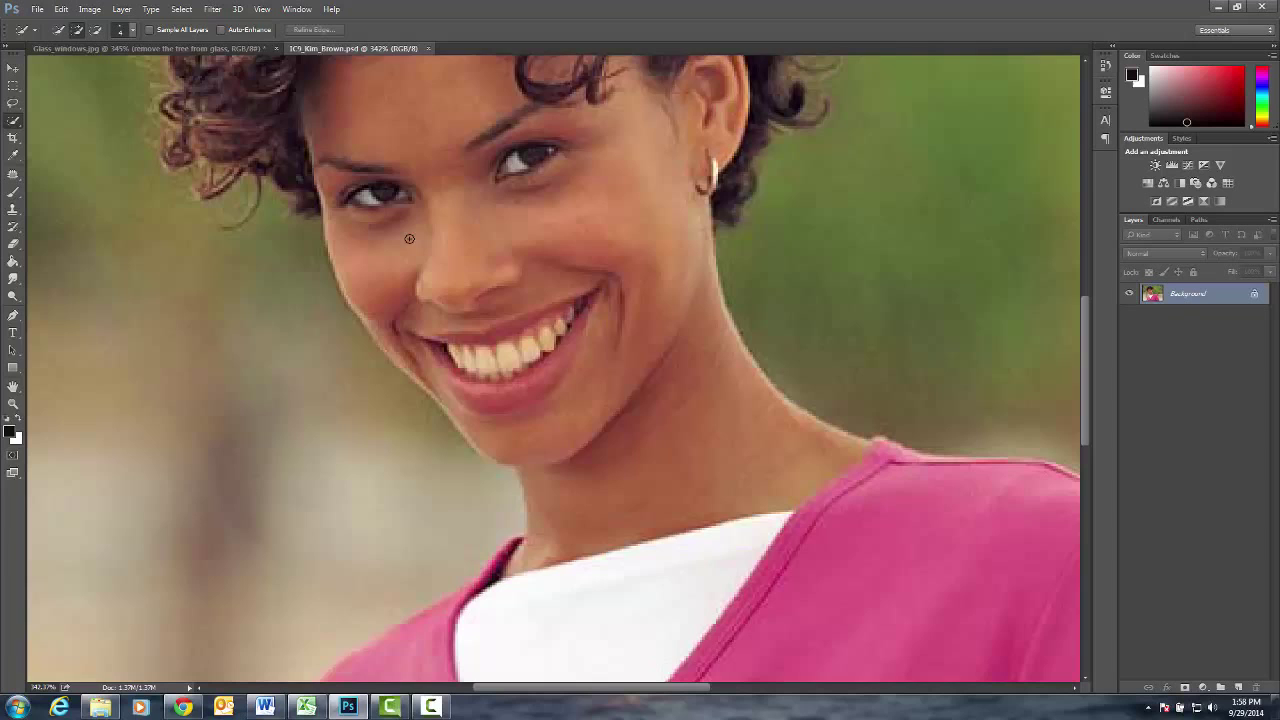
pyautogui.scroll(-2, 409, 238)
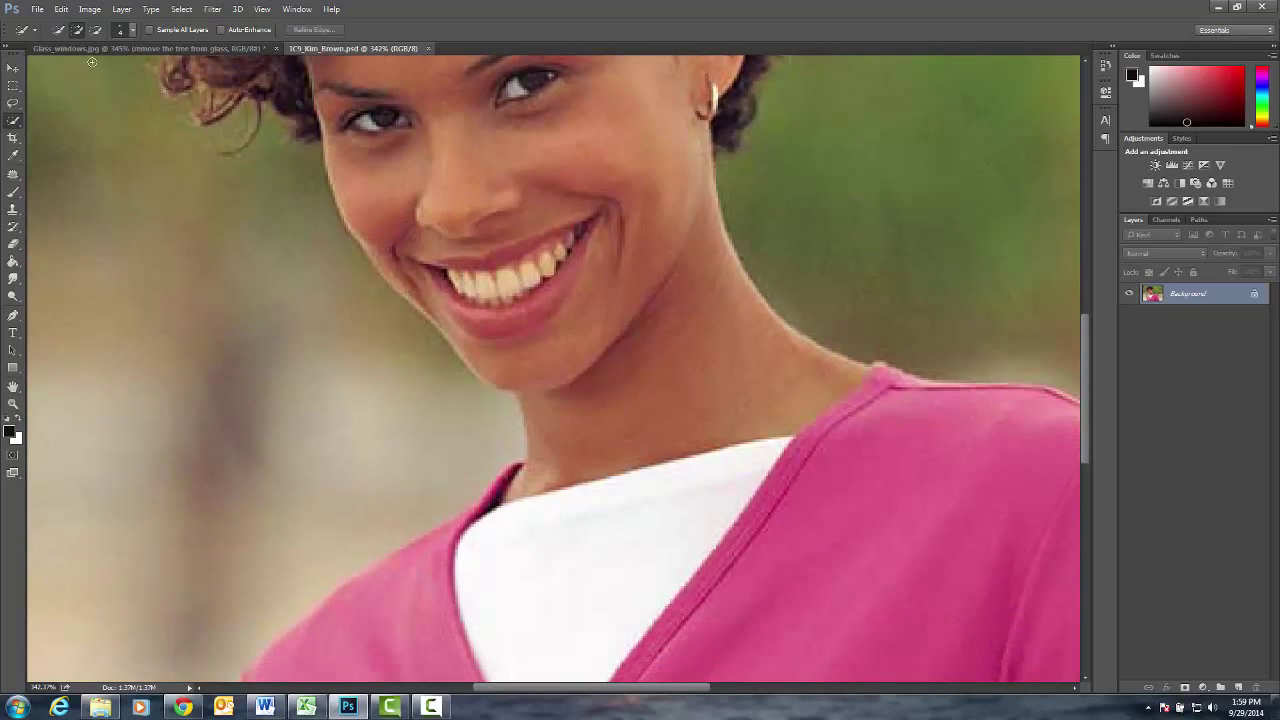
# - Shrink the Quick Selection brush and paint a first selection over the teeth
pyautogui.click(128, 31)
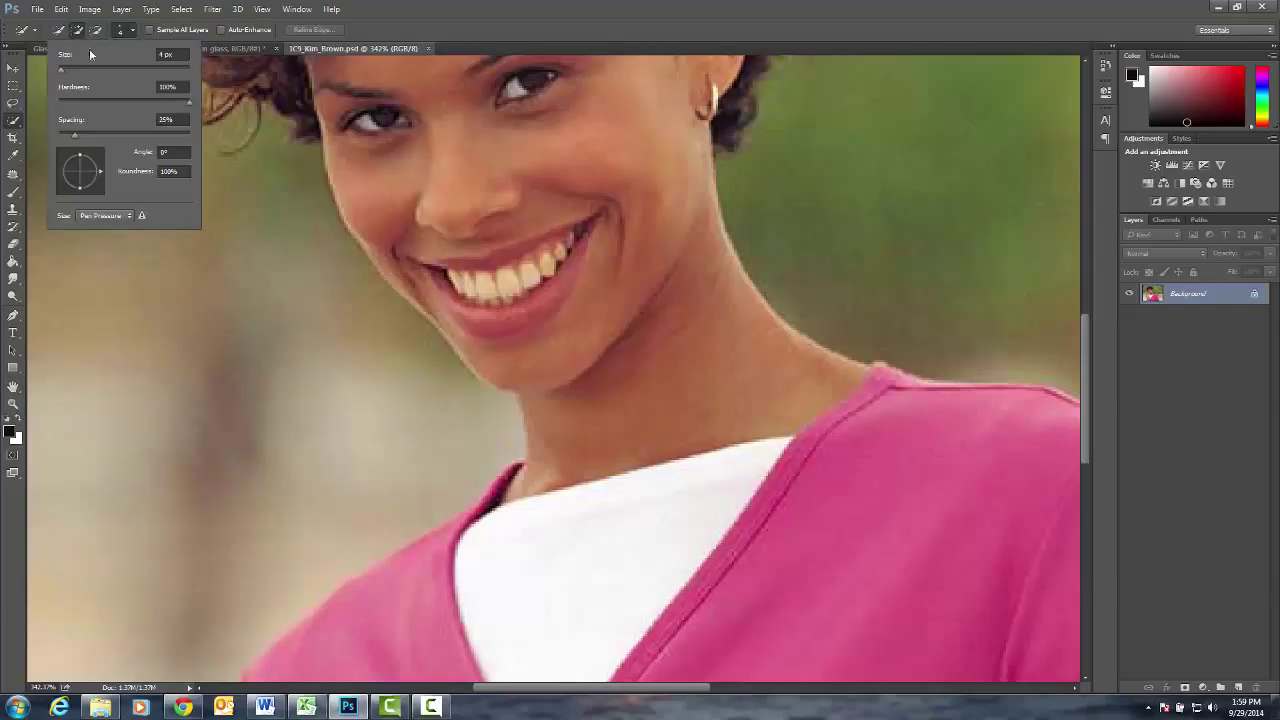
pyautogui.moveTo(64, 73); pyautogui.dragTo(65, 75)
pyautogui.moveTo(64, 69); pyautogui.dragTo(62, 70)
pyautogui.press(']')
pyautogui.press(']')
pyautogui.press(']')
pyautogui.press('[')
pyautogui.moveTo(458, 282)
pyautogui.mouseDown()
pyautogui.moveTo(496, 287)
pyautogui.moveTo(539, 270)
pyautogui.moveTo(586, 228)
pyautogui.moveTo(527, 253)
pyautogui.mouseUp()
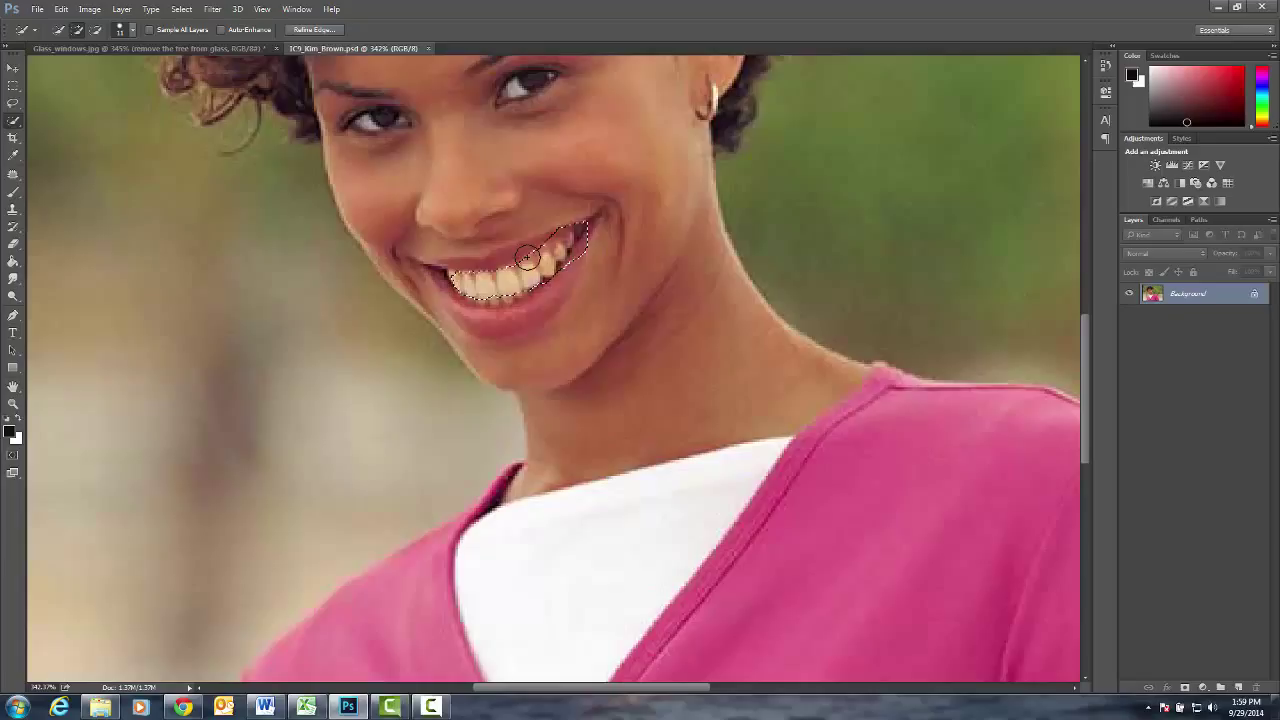
# - Deselect, make the brush smaller, and repaint the selection over the upper teeth
pyautogui.hotkey('ctrl', 'd')
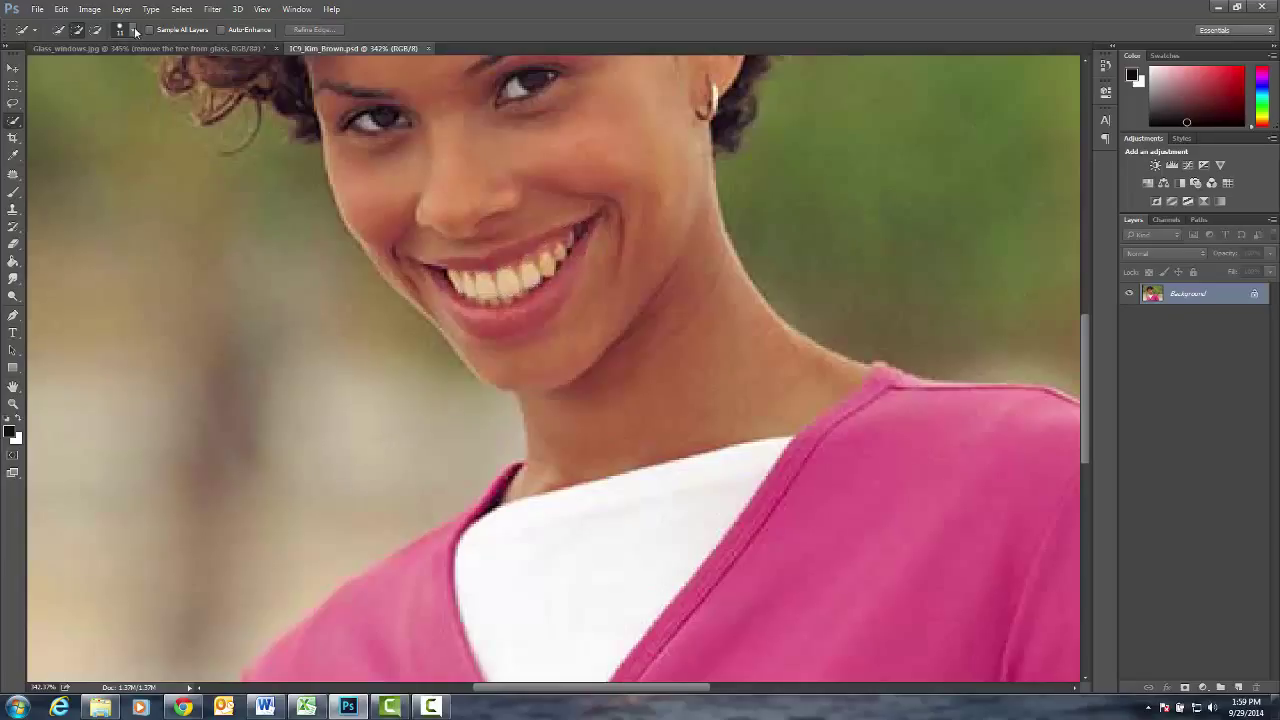
pyautogui.click(132, 30)
pyautogui.moveTo(66, 74); pyautogui.dragTo(62, 74)
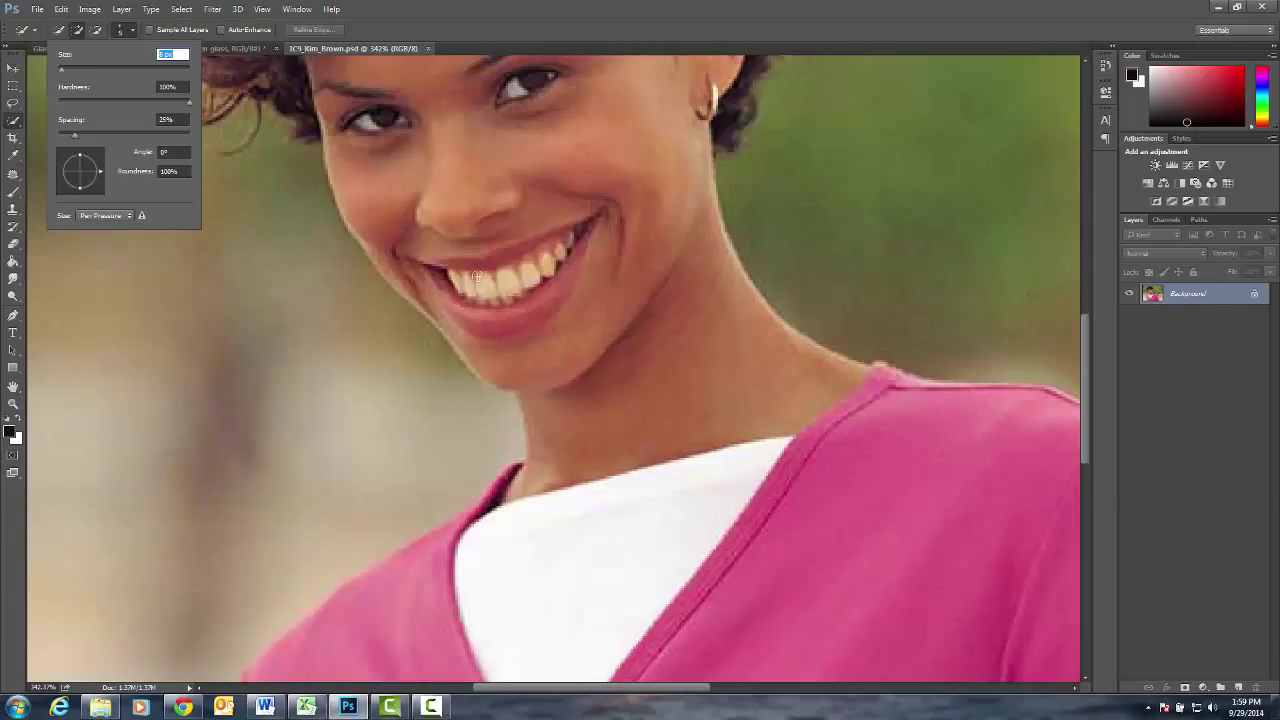
pyautogui.moveTo(473, 290)
pyautogui.mouseDown()
pyautogui.moveTo(537, 270)
pyautogui.moveTo(580, 225)
pyautogui.mouseUp()
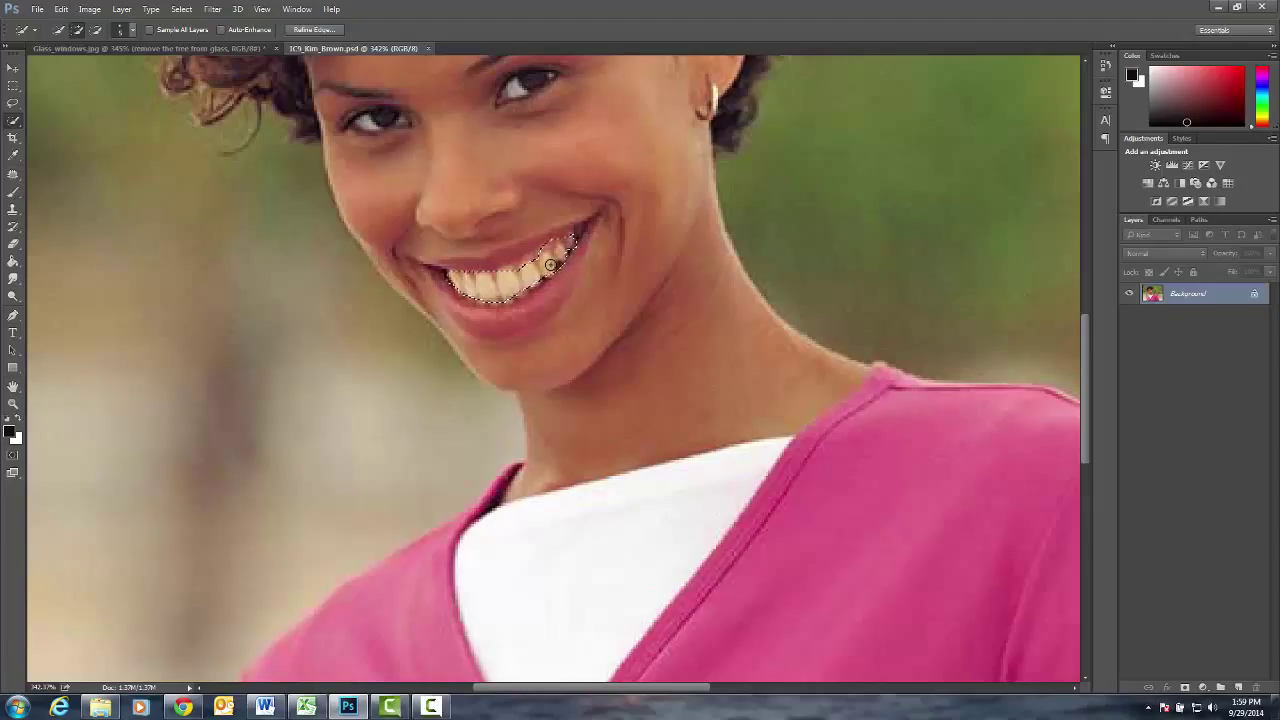
# - Add a Brightness/Contrast adjustment layer named teeth, masked to the teeth selection
pyautogui.click(122, 9)
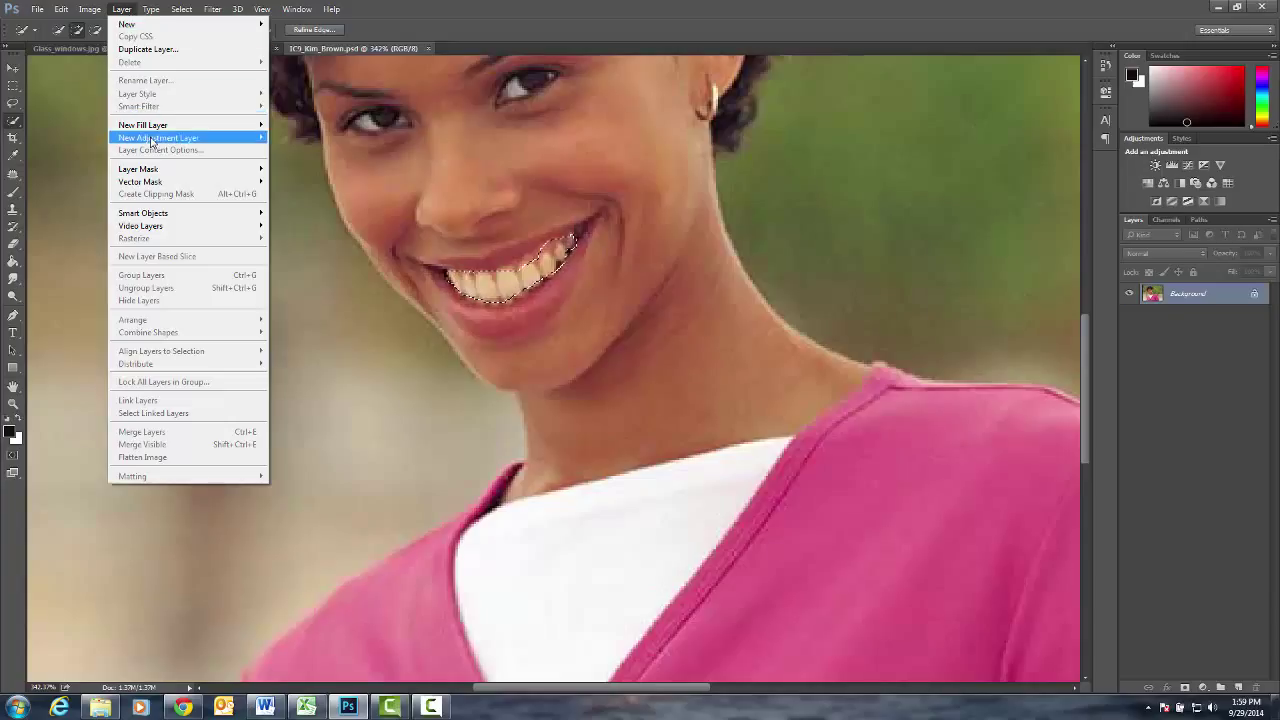
pyautogui.moveTo(153, 142)
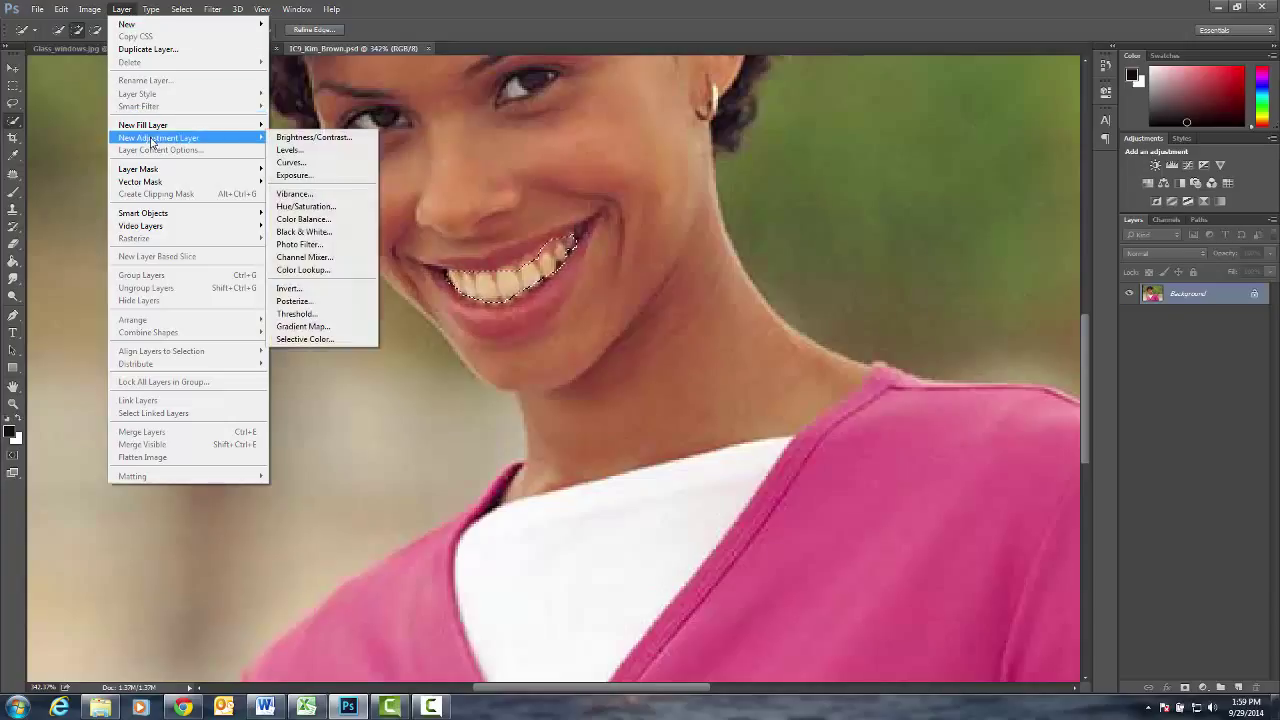
pyautogui.click(307, 137)
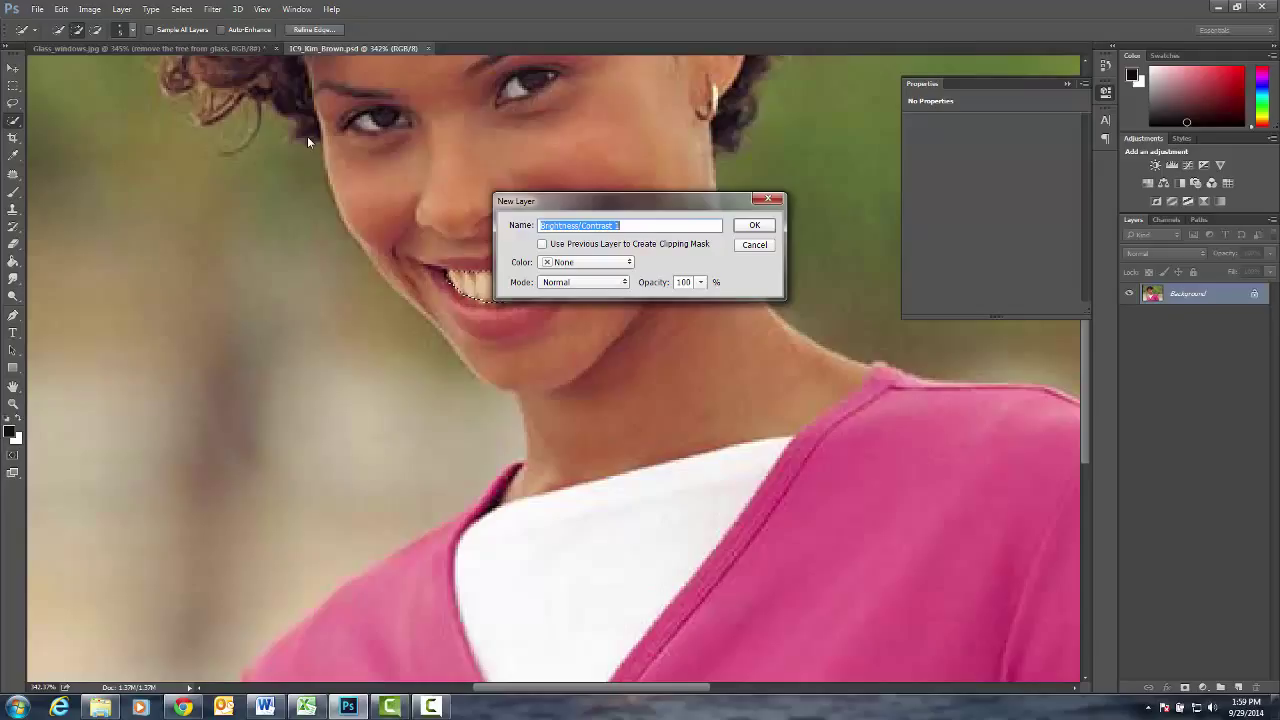
pyautogui.write('ta')
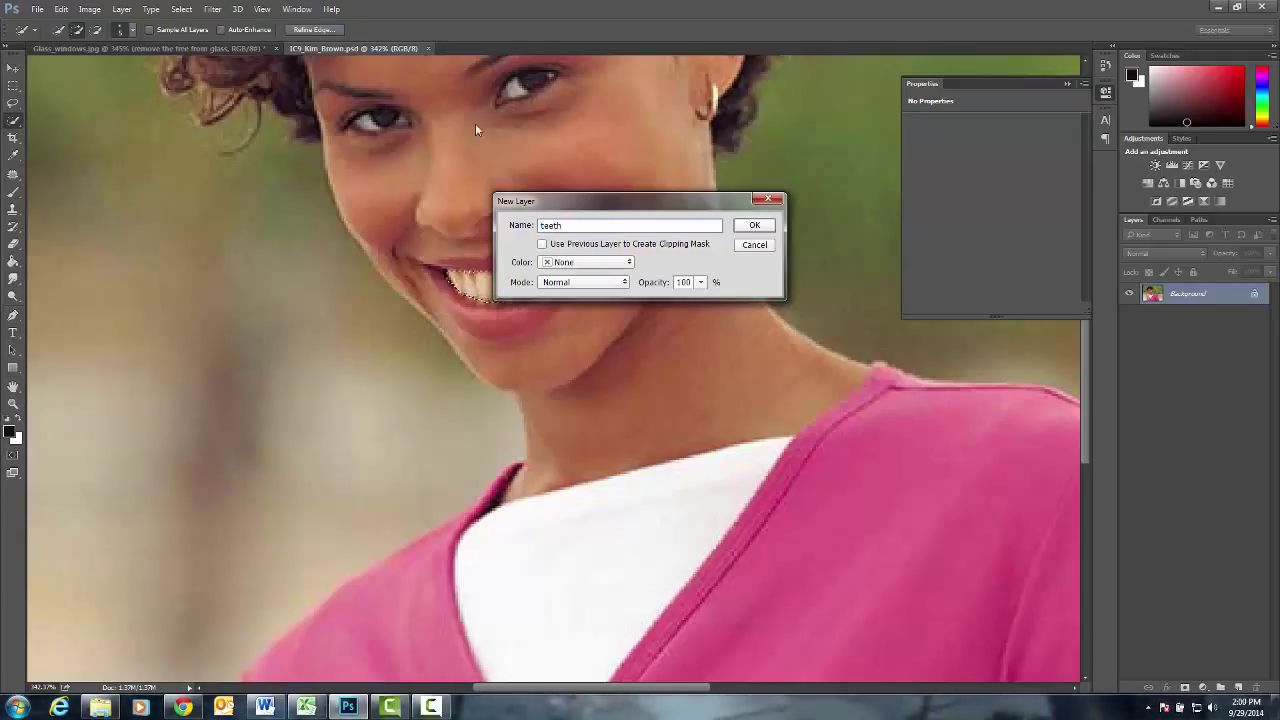
pyautogui.click(773, 224)
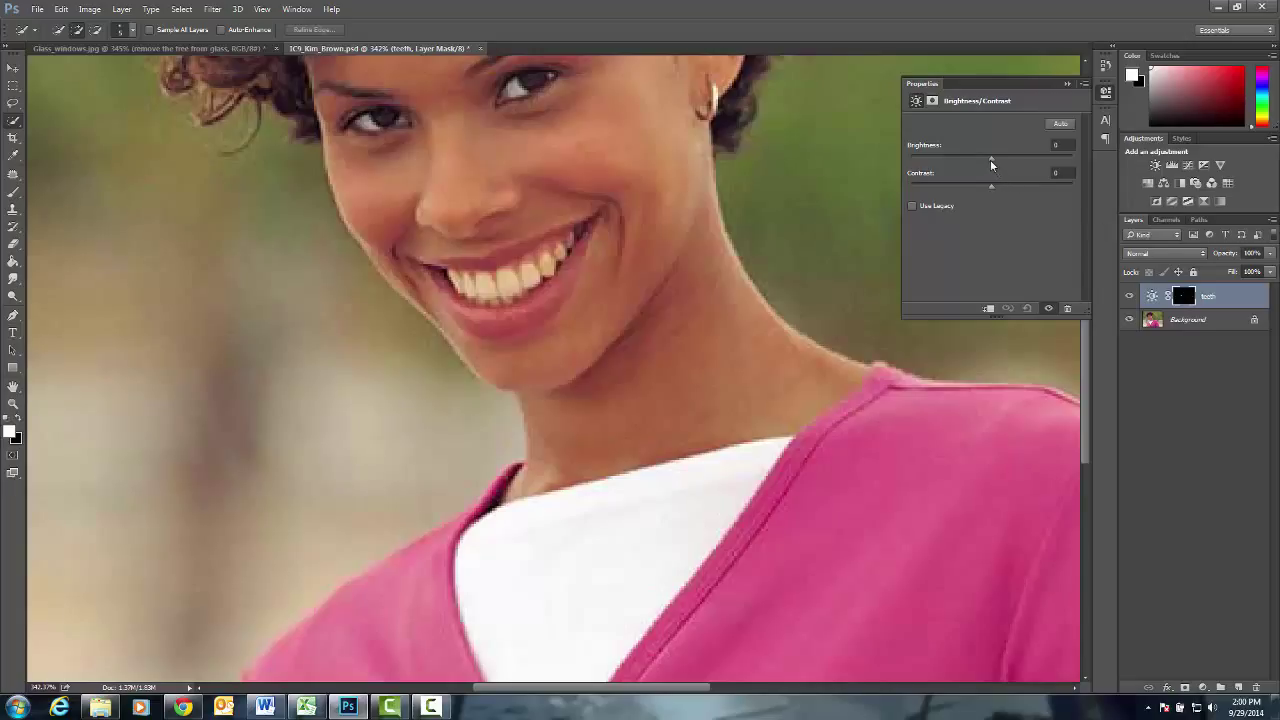
# - Raise the teeth layer's Brightness to 57 and zoom out to see the whole portrait
pyautogui.moveTo(991, 164); pyautogui.dragTo(1023, 162)
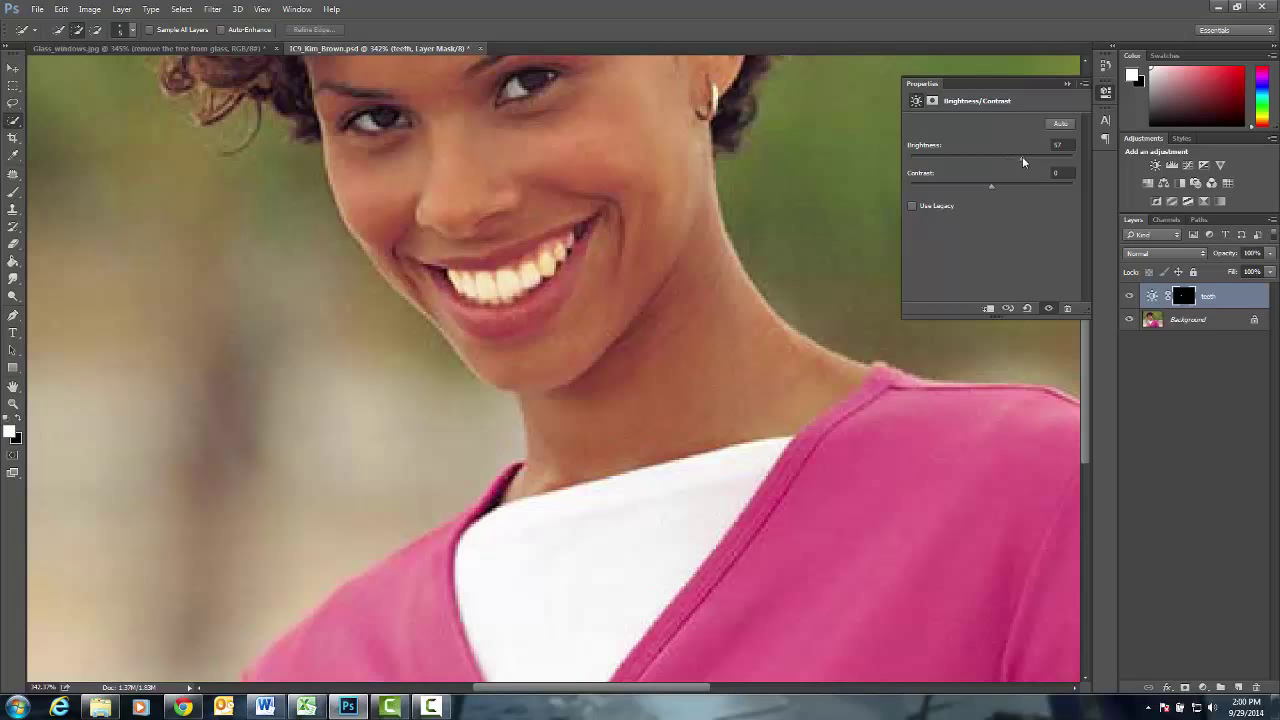
pyautogui.scroll(-5, 1023, 162)
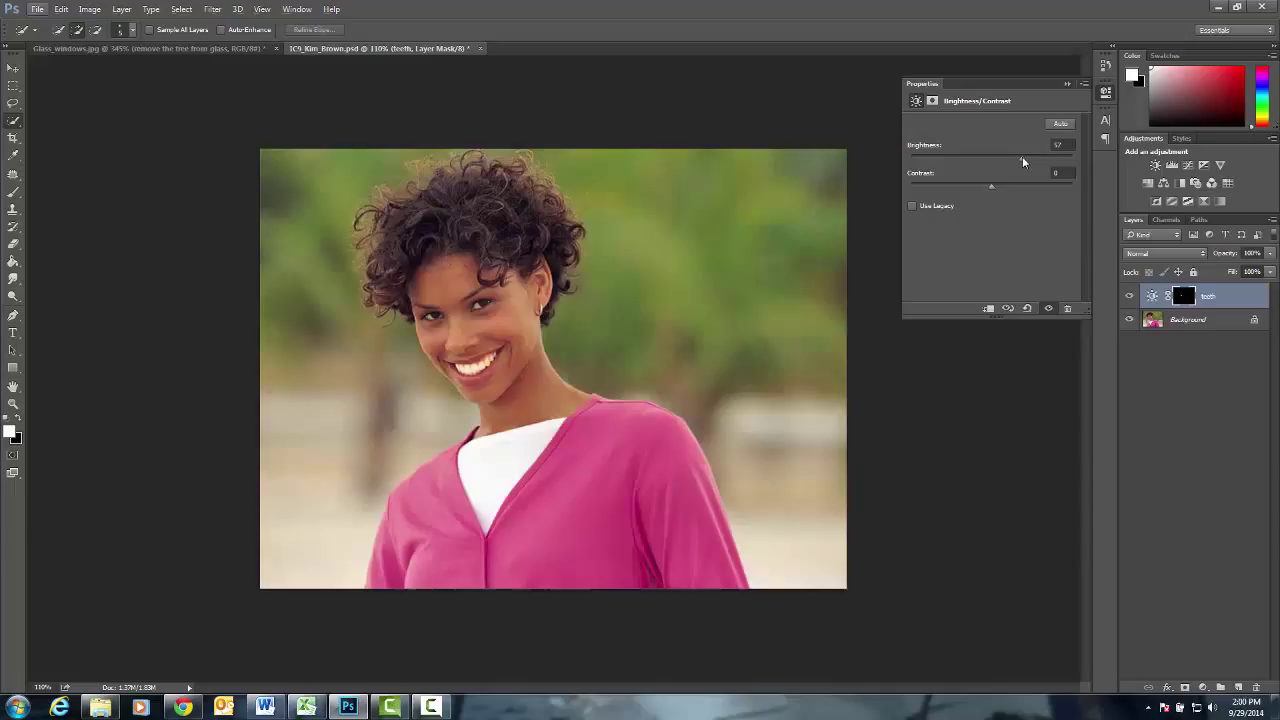
pyautogui.scroll(-1, 1023, 162)
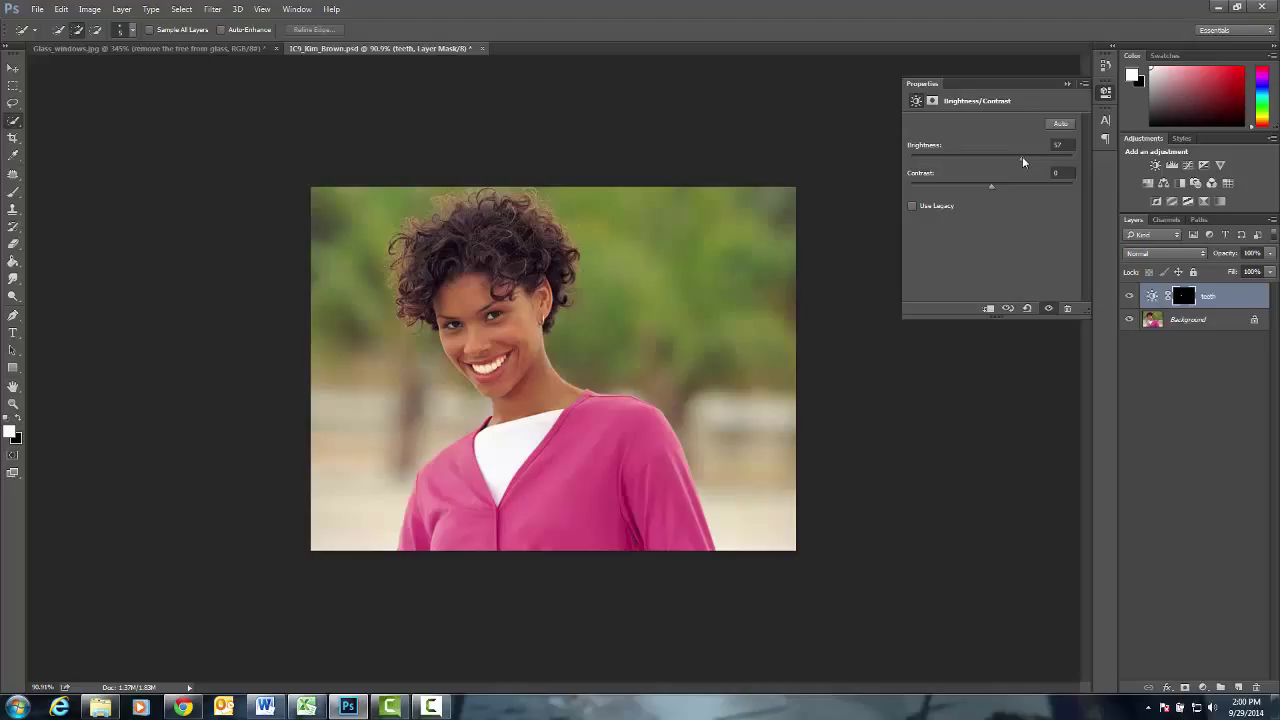
pyautogui.scroll(2, 1023, 162)
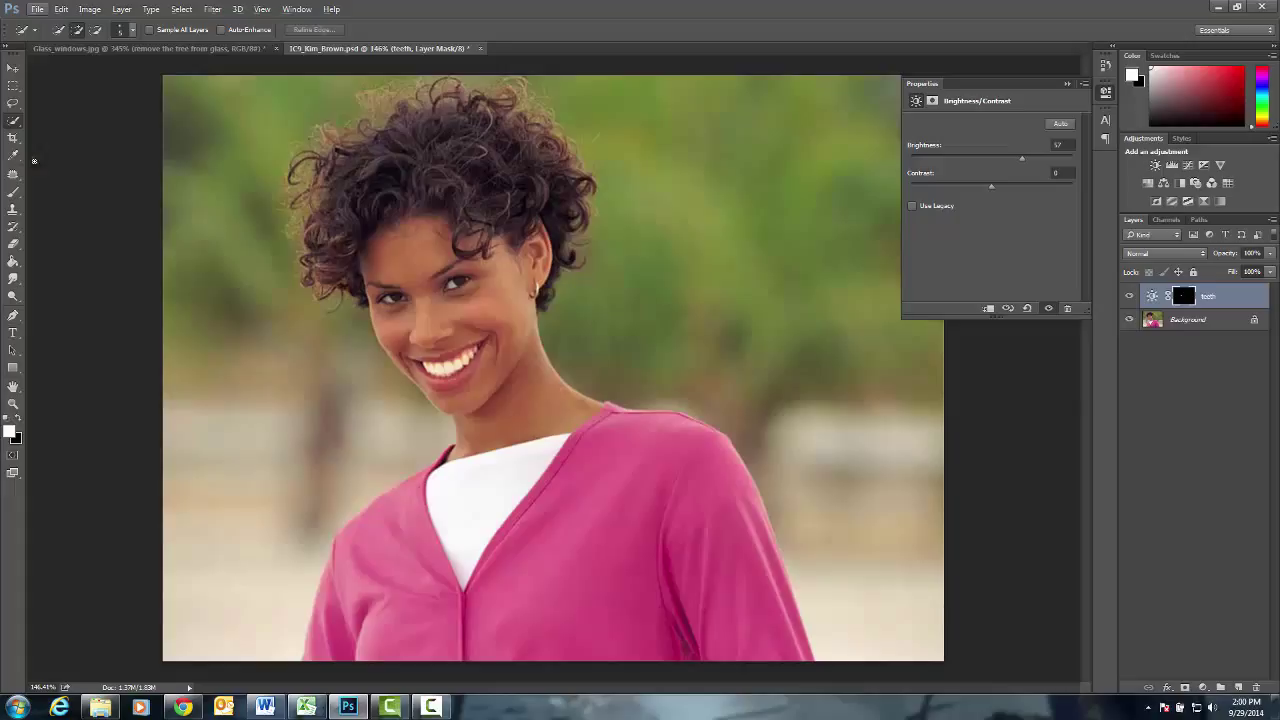
# - Paint a selection over the pink jacket with a larger brush, then shrink it for the edges
pyautogui.click(131, 33)
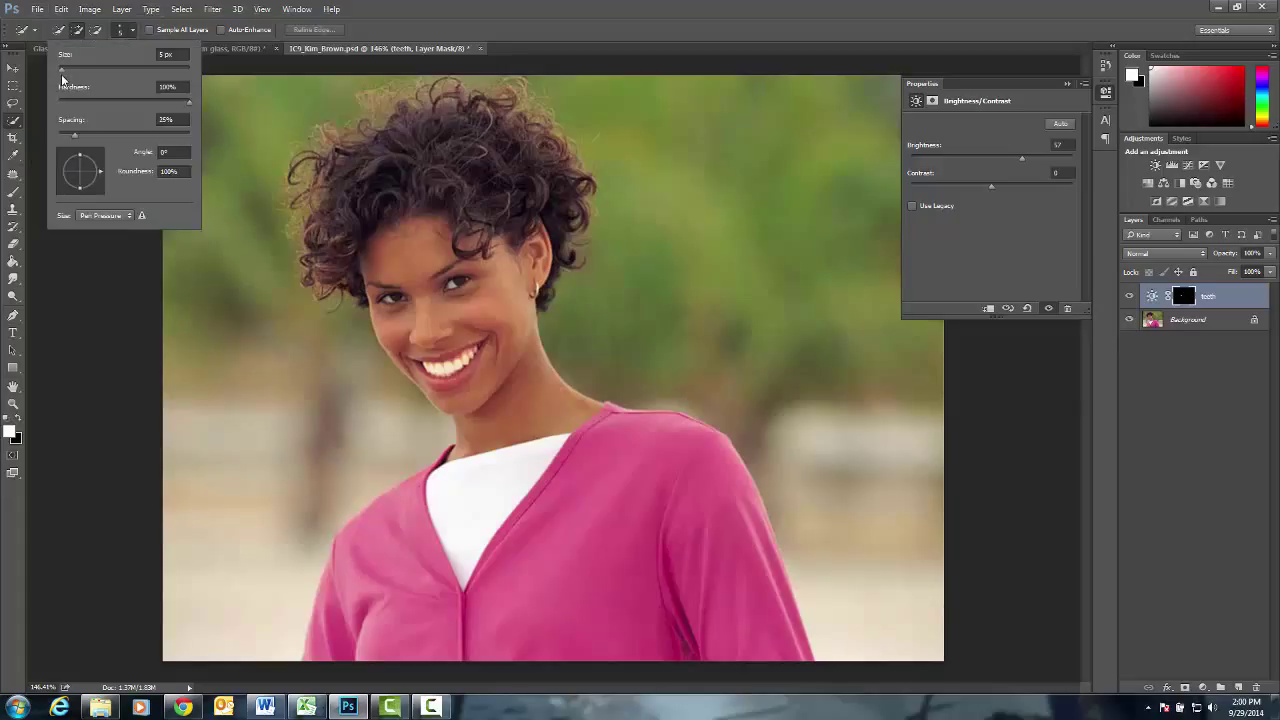
pyautogui.moveTo(62, 72); pyautogui.dragTo(88, 72)
pyautogui.press('Return')
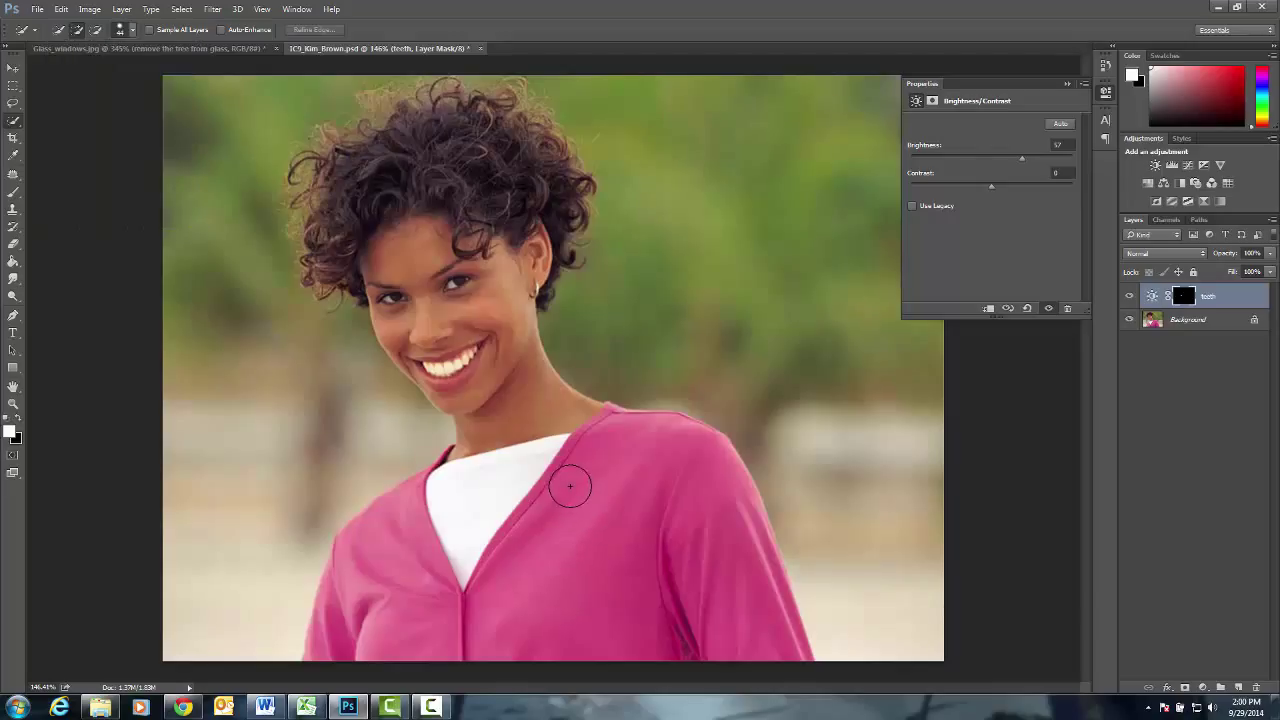
pyautogui.moveTo(569, 488); pyautogui.dragTo(586, 470)
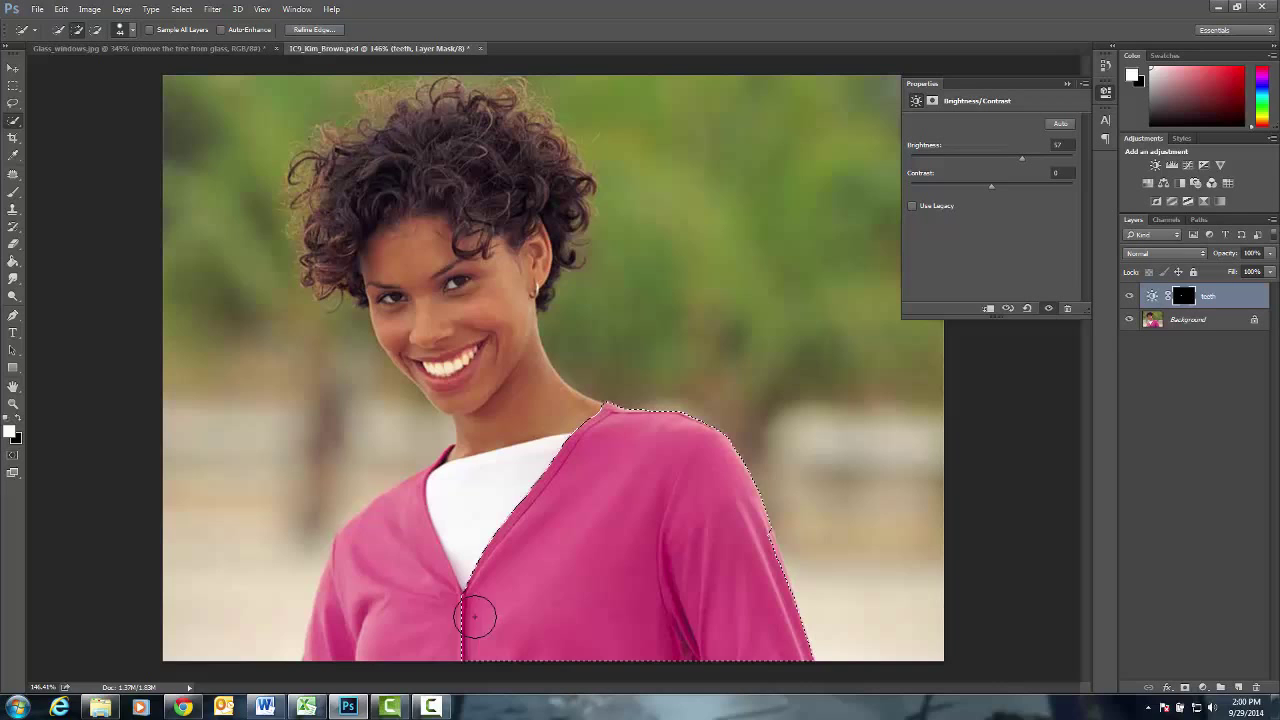
pyautogui.moveTo(476, 617)
pyautogui.mouseDown()
pyautogui.moveTo(394, 627)
pyautogui.moveTo(397, 595)
pyautogui.mouseUp()
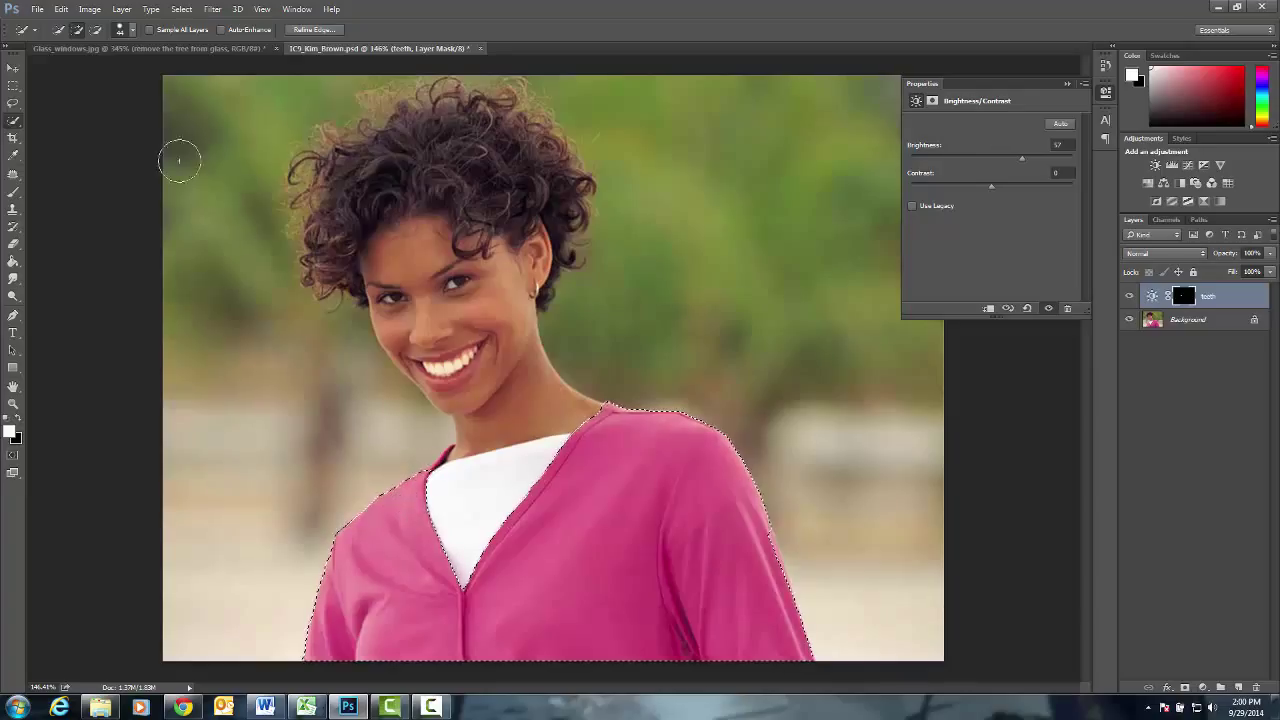
pyautogui.click(131, 30)
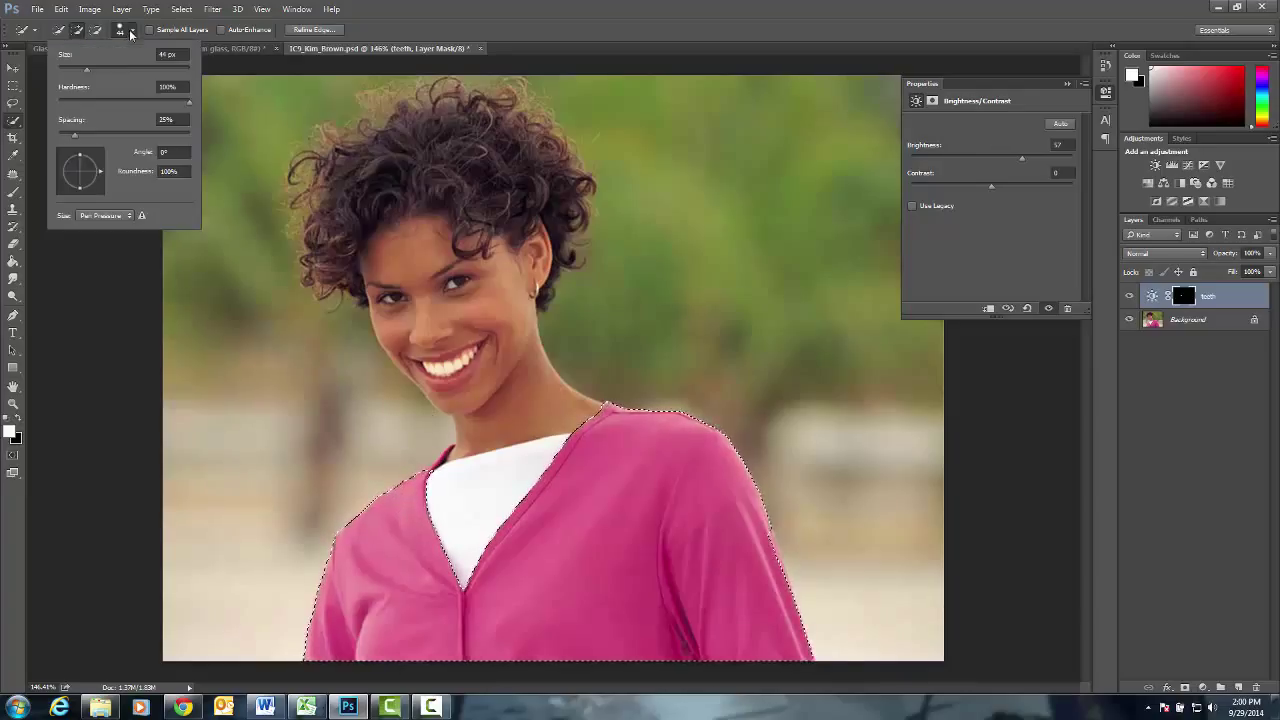
pyautogui.moveTo(86, 73); pyautogui.dragTo(63, 73)
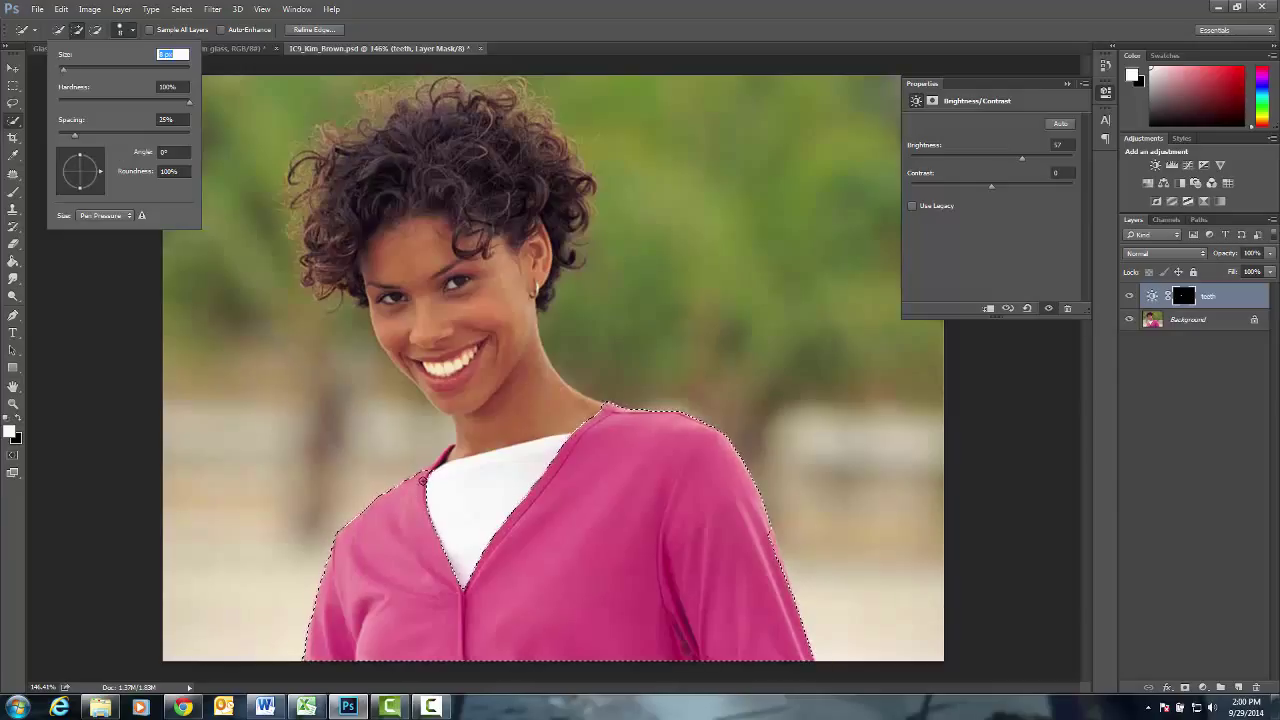
pyautogui.click(424, 471)
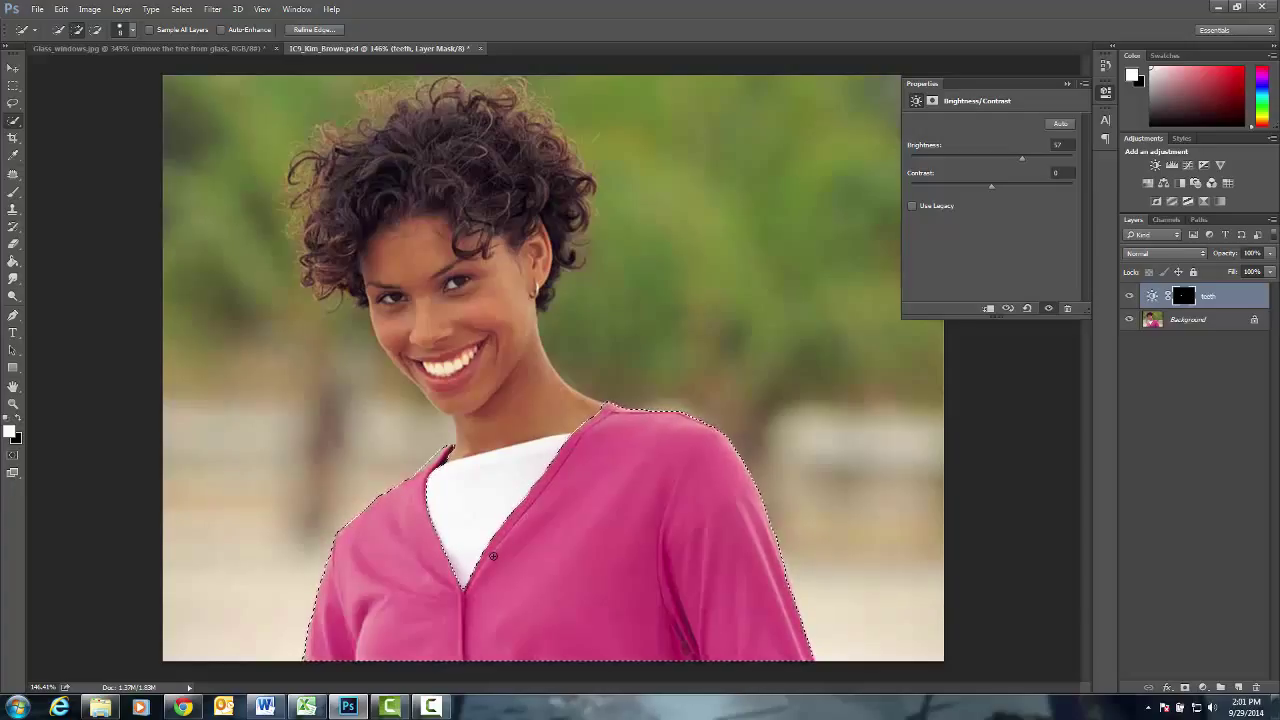
# - Add a Hue/Saturation adjustment layer named jacket, masked to the cardigan selection
pyautogui.click(122, 12)
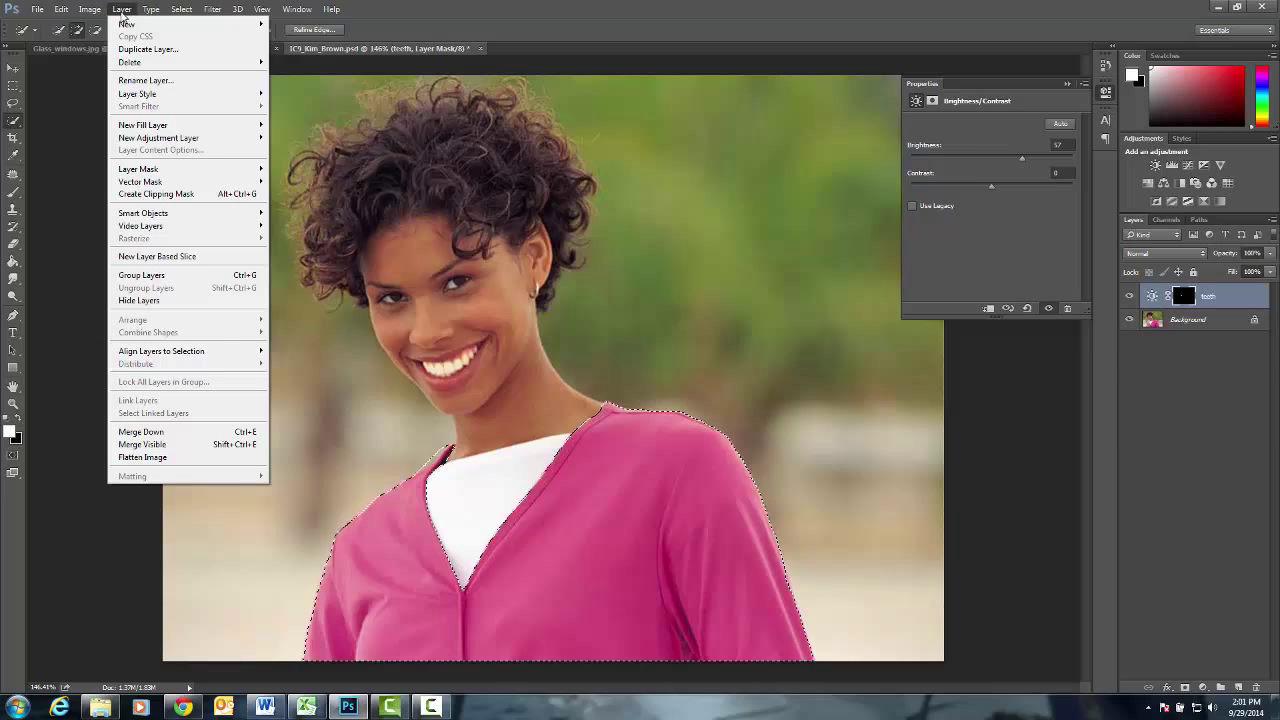
pyautogui.moveTo(142, 138)
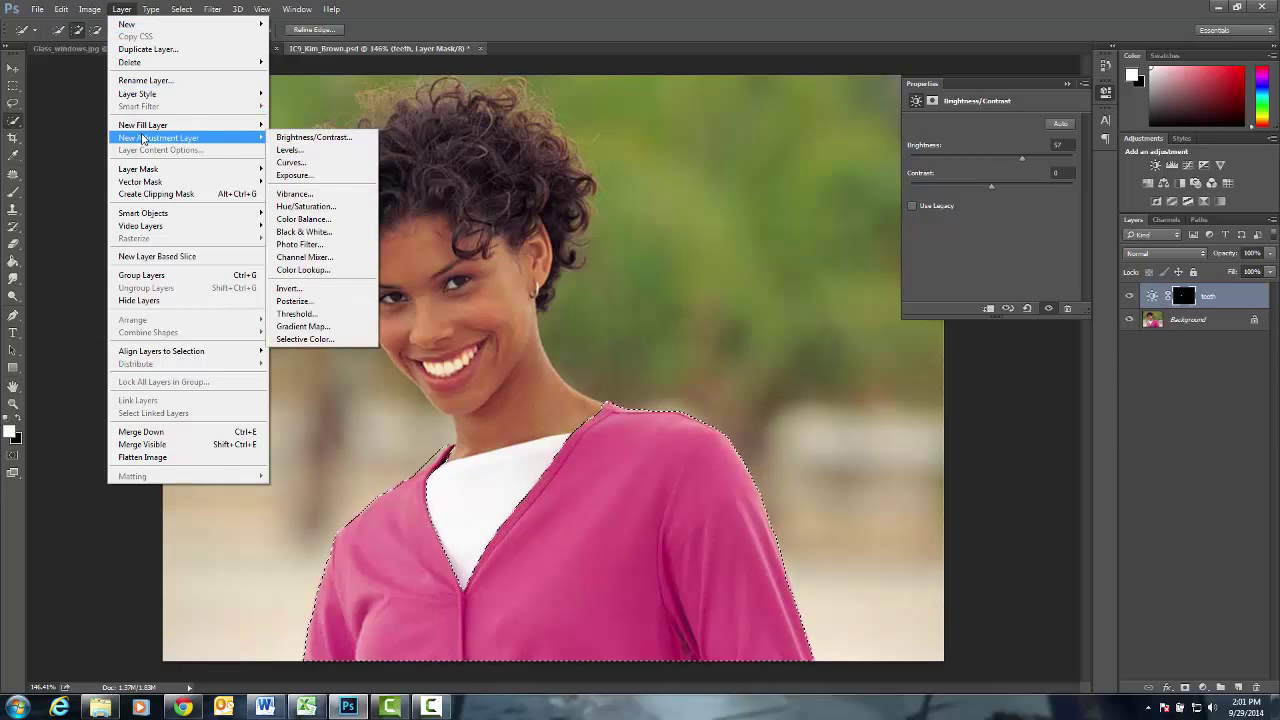
pyautogui.click(328, 207)
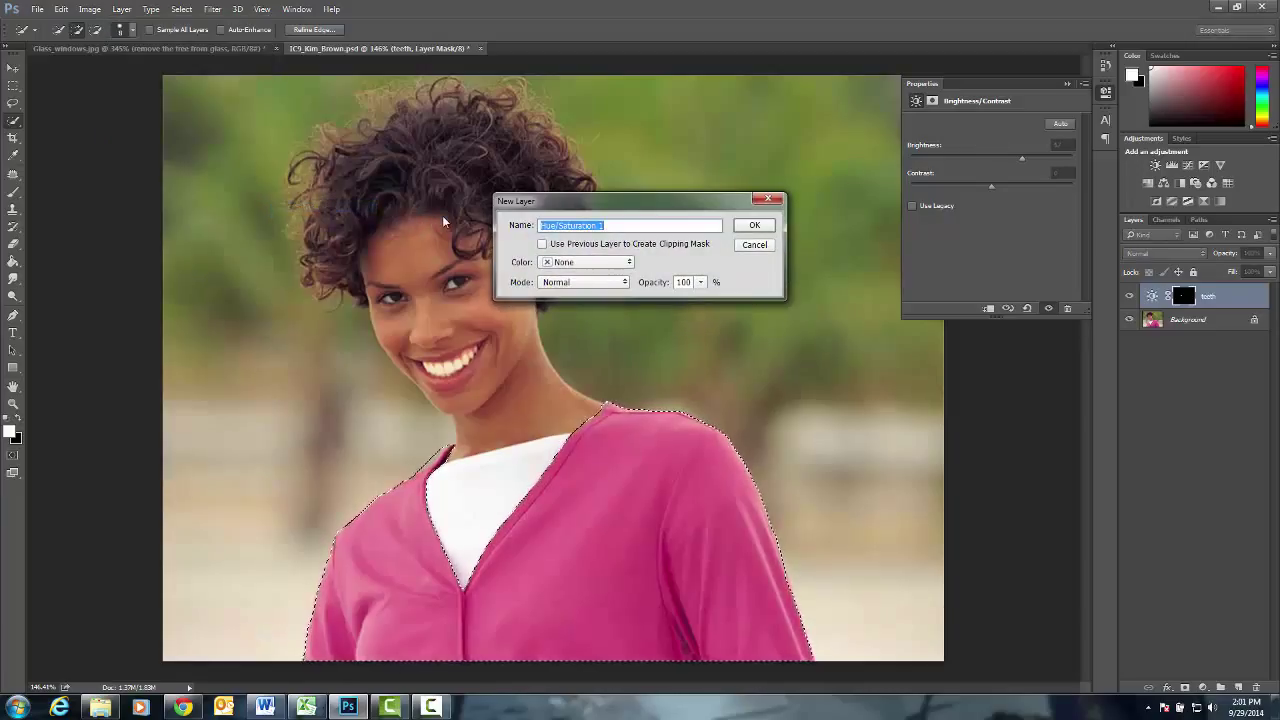
pyautogui.write('jacket')
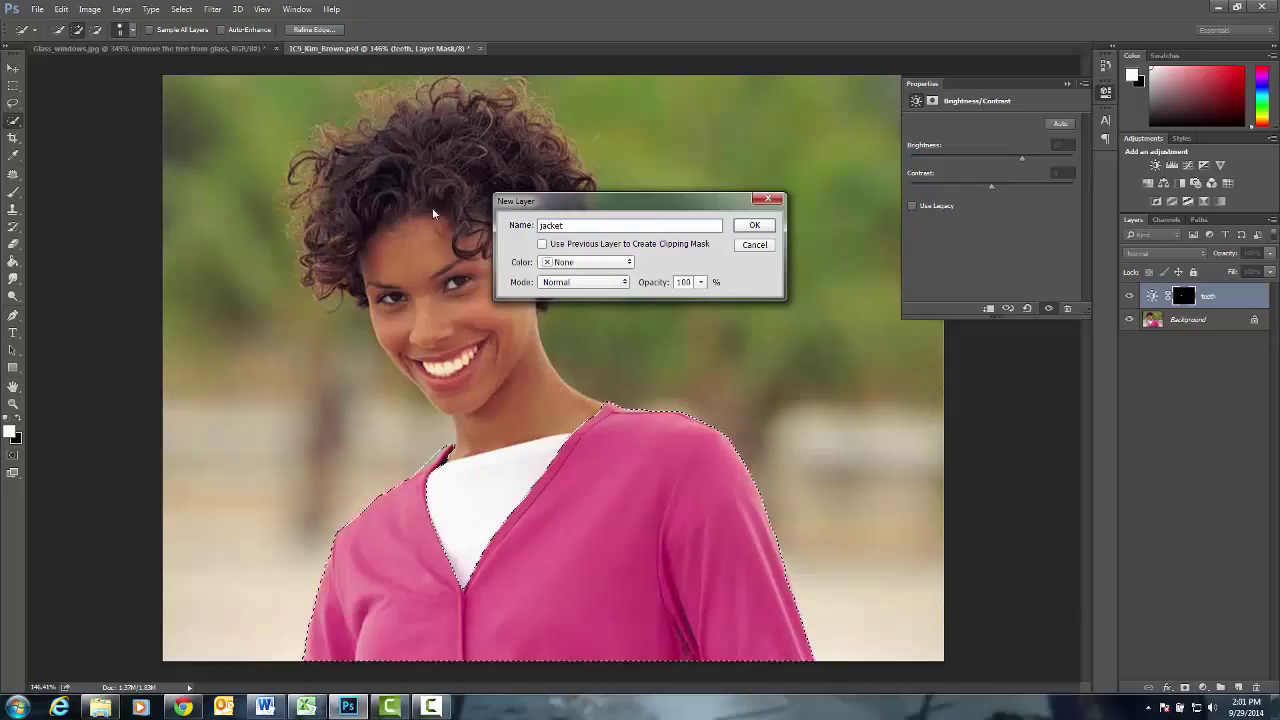
pyautogui.click(754, 226)
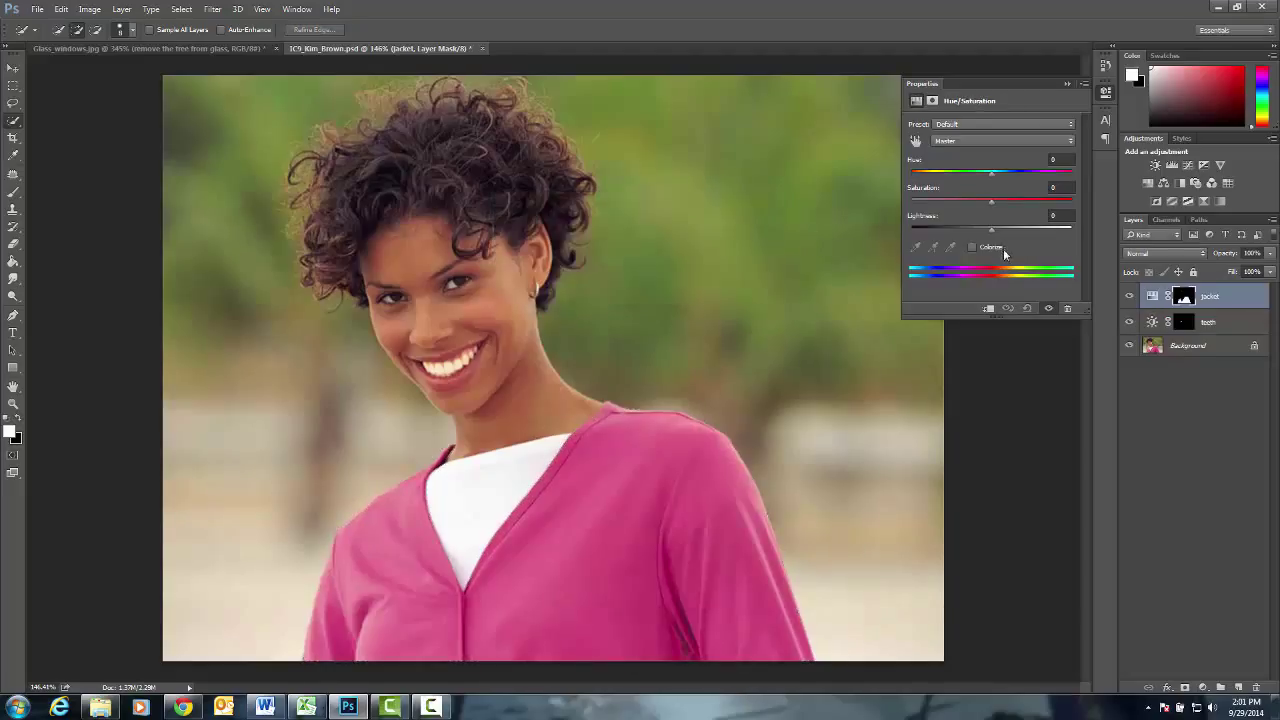
# - Enable Colorize on the jacket layer and set Hue 7, Saturation 33, Lightness -12
pyautogui.click(972, 248)
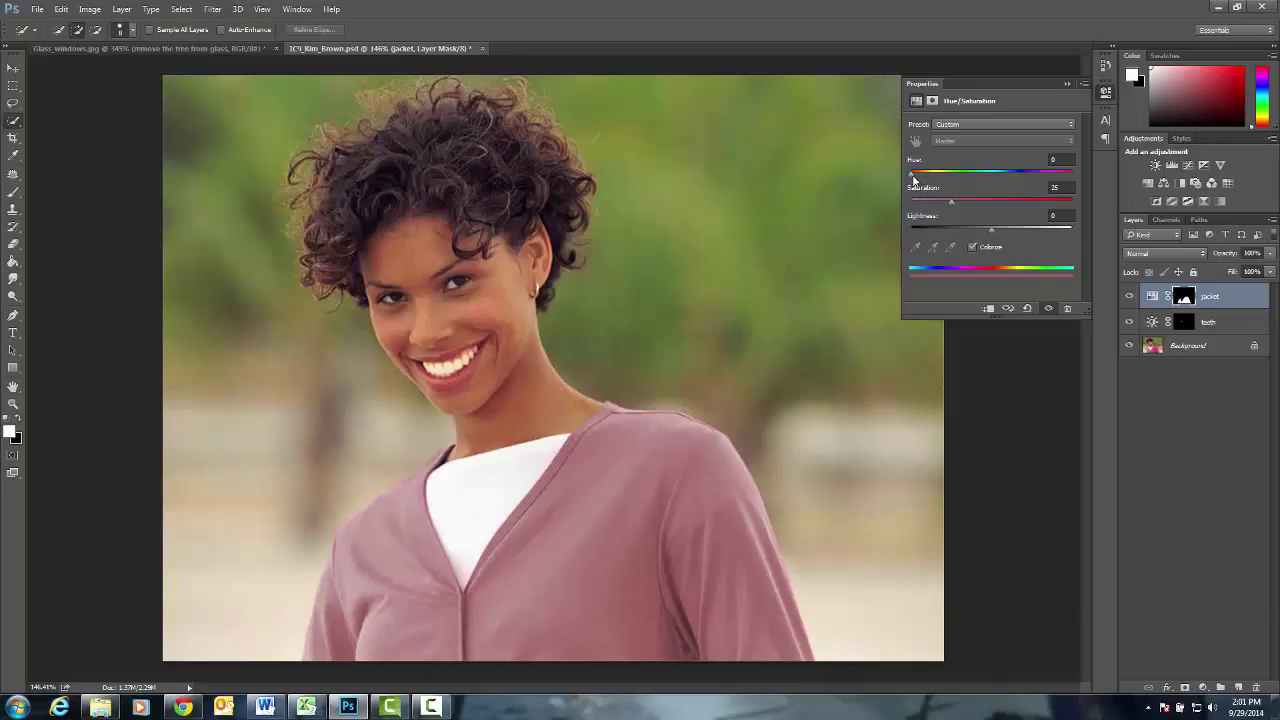
pyautogui.moveTo(913, 180)
pyautogui.mouseDown()
pyautogui.moveTo(978, 178)
pyautogui.moveTo(915, 186)
pyautogui.mouseUp()
pyautogui.moveTo(953, 210); pyautogui.dragTo(959, 208)
pyautogui.moveTo(991, 229)
pyautogui.mouseDown()
pyautogui.moveTo(1003, 226)
pyautogui.moveTo(978, 226)
pyautogui.mouseUp()
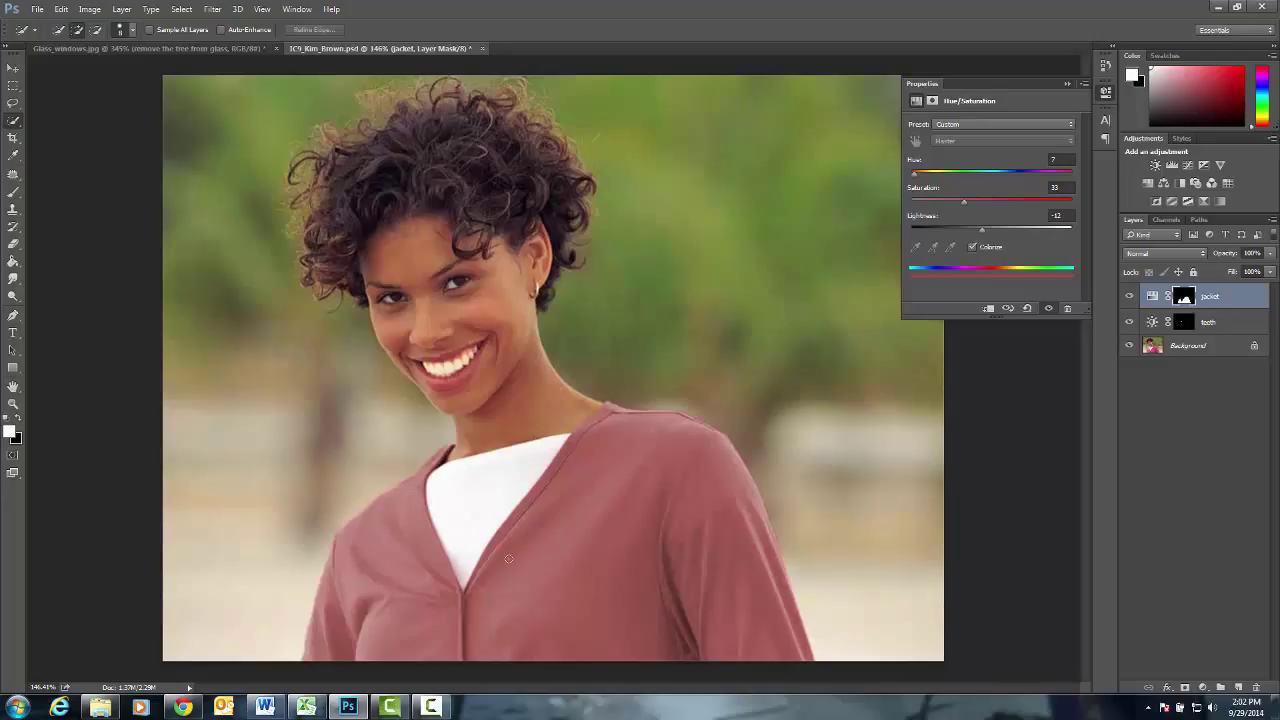
# - Switch to the Magic Wand Tool and select the white t-shirt in the neckline
pyautogui.click(13, 121)
pyautogui.click(60, 131)
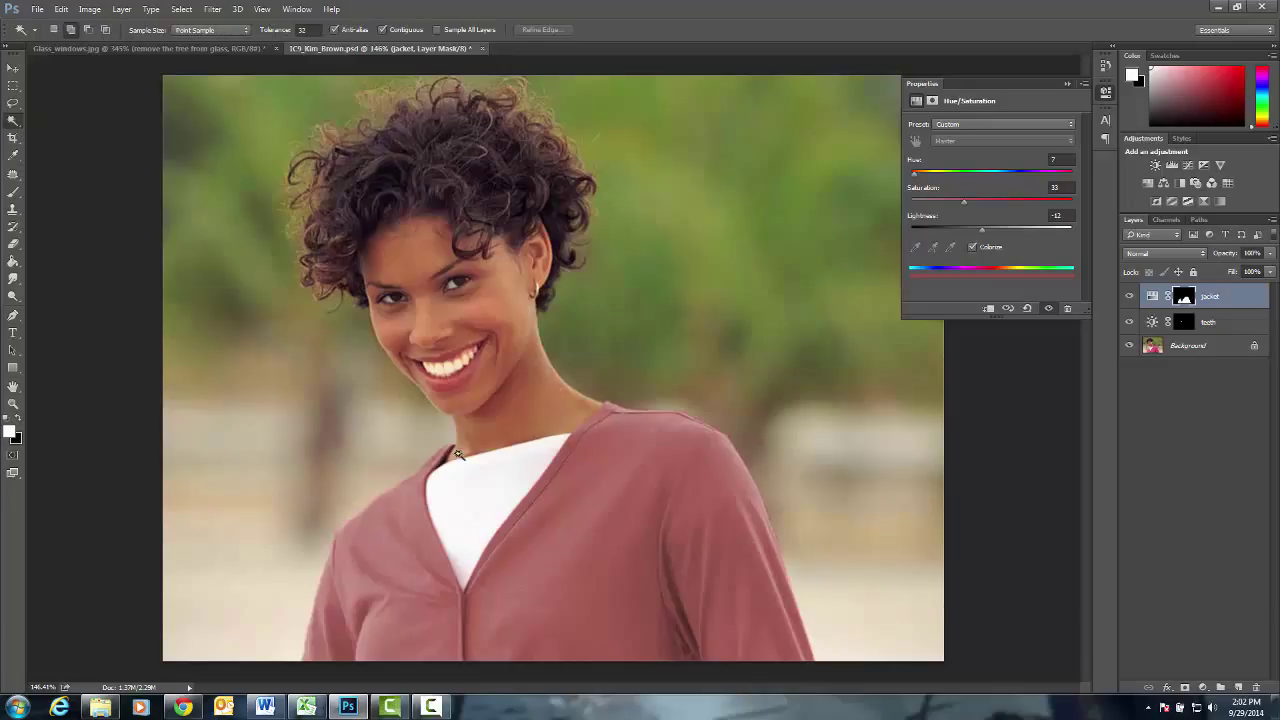
pyautogui.click(482, 506)
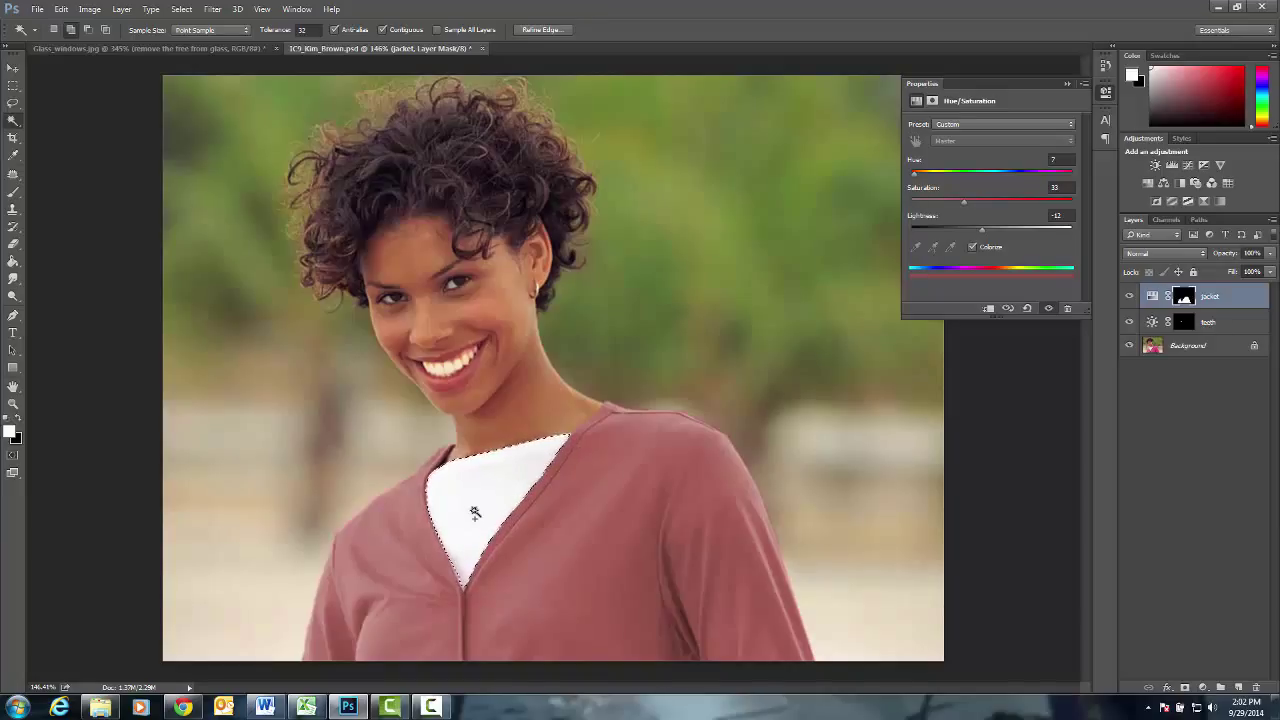
# - Add a Hue/Saturation adjustment layer named 't-shirt' over the shirt selection
pyautogui.click(122, 10)
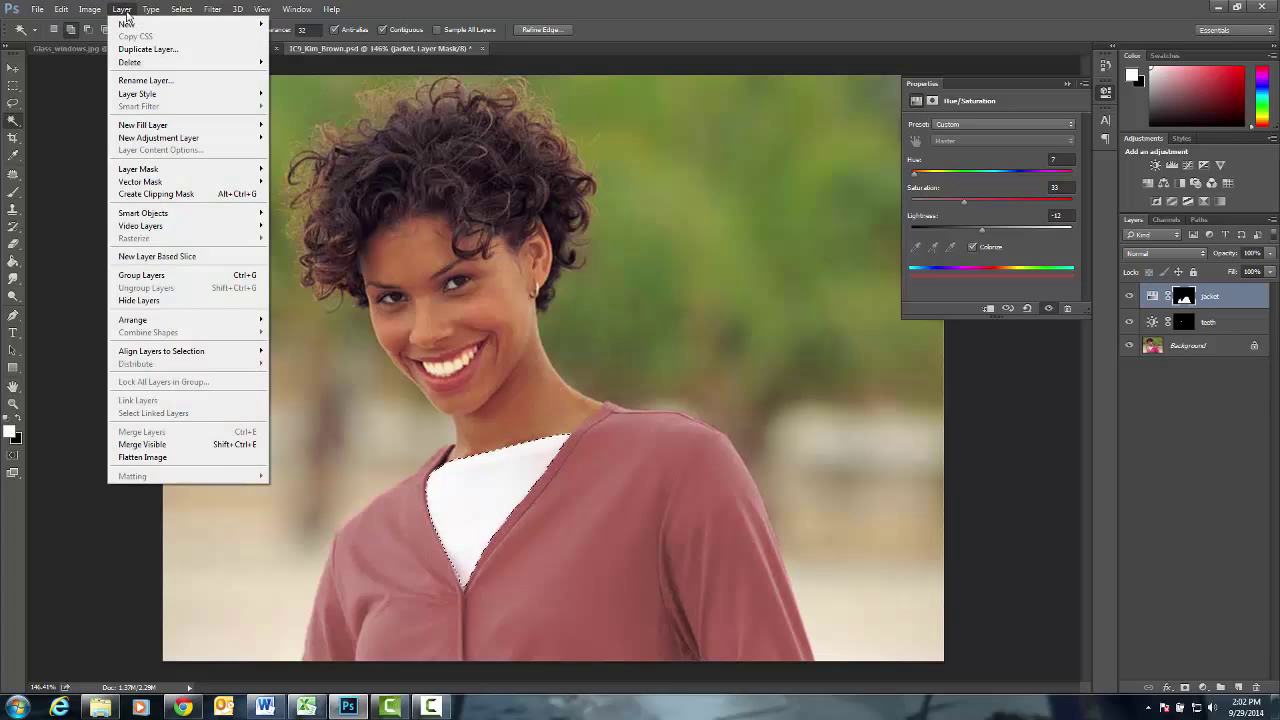
pyautogui.moveTo(170, 140)
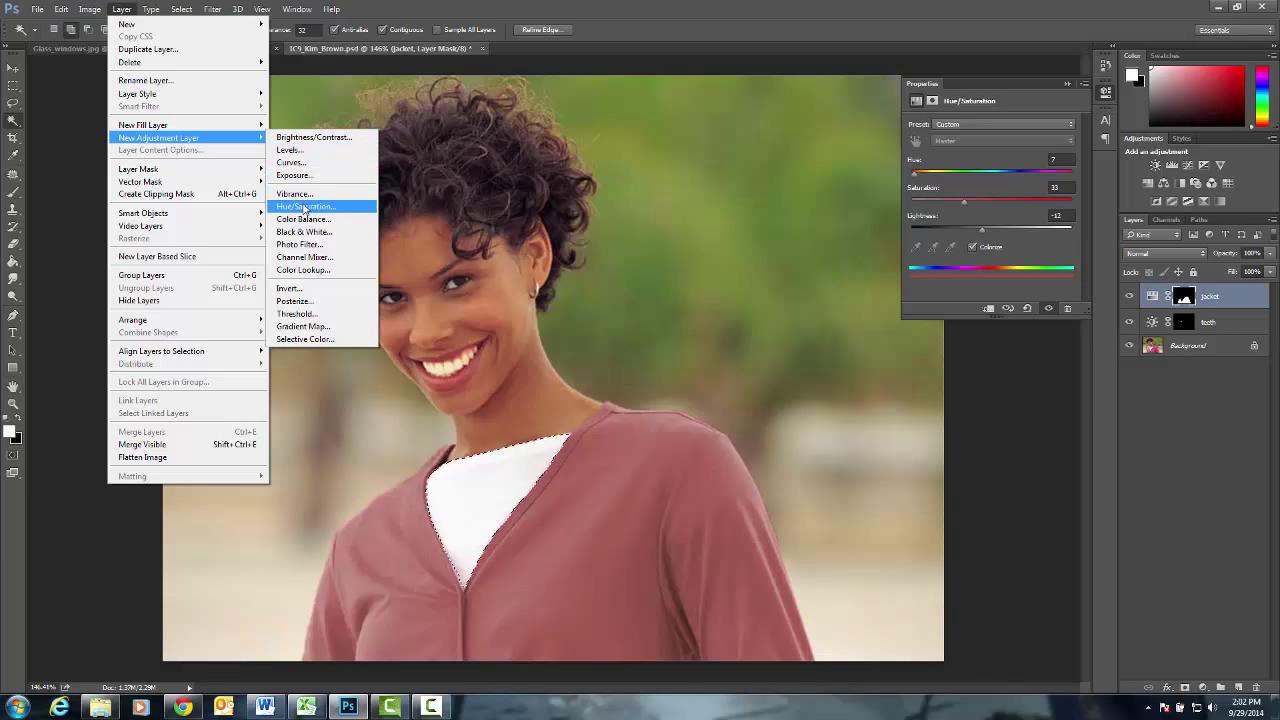
pyautogui.click(304, 206)
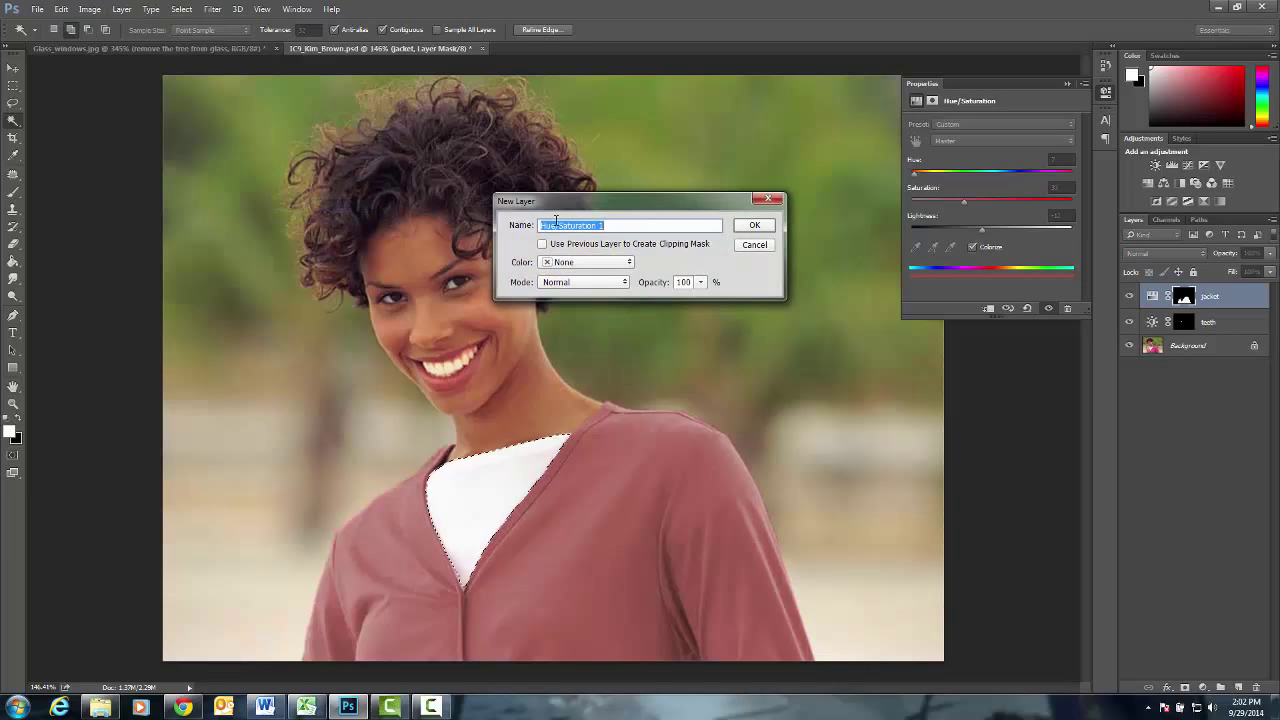
pyautogui.write('t-shirt')
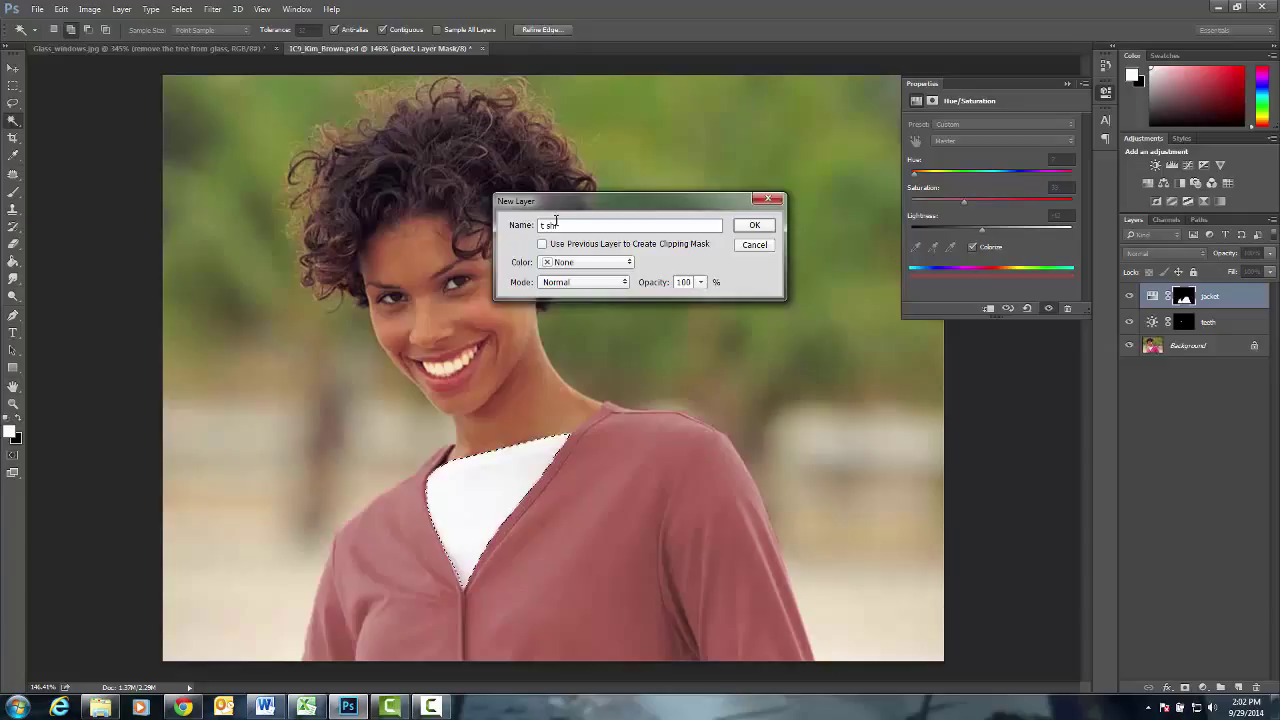
pyautogui.press('Return')
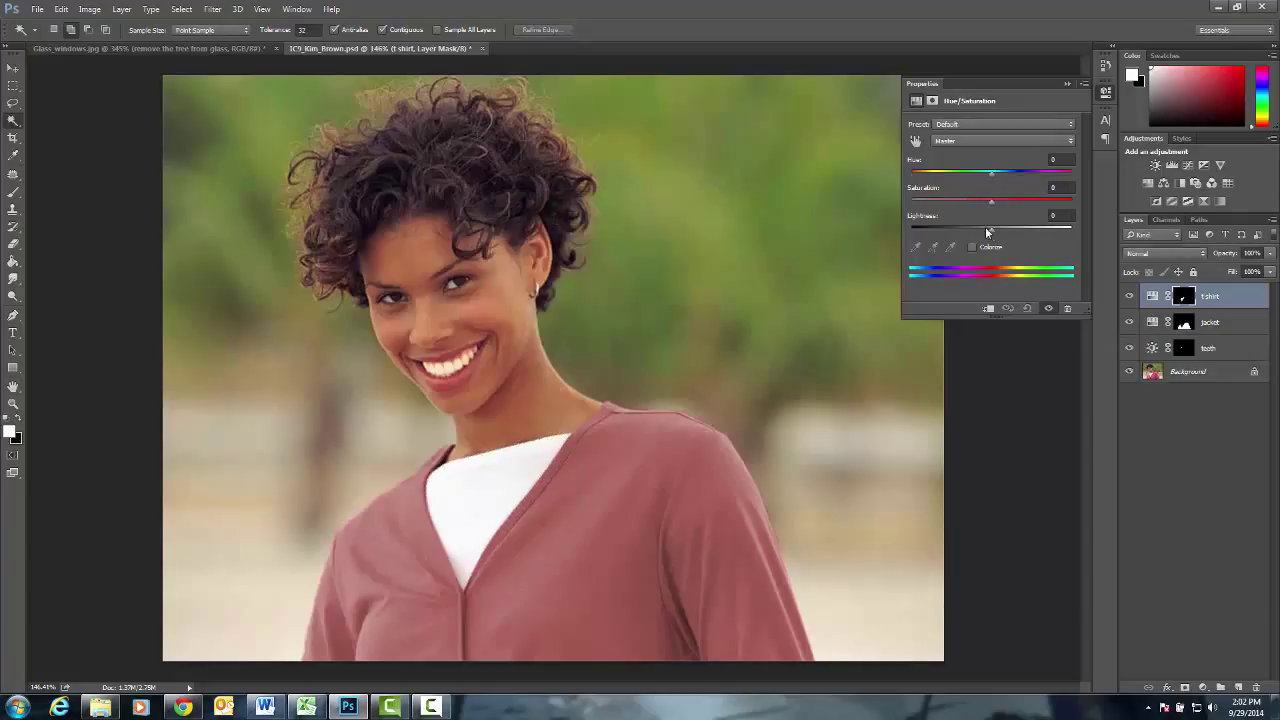
# - Enable Colorize and tint the shirt soft blue: Hue 208, Saturation 25, Lightness -30
pyautogui.moveTo(991, 230); pyautogui.dragTo(966, 232)
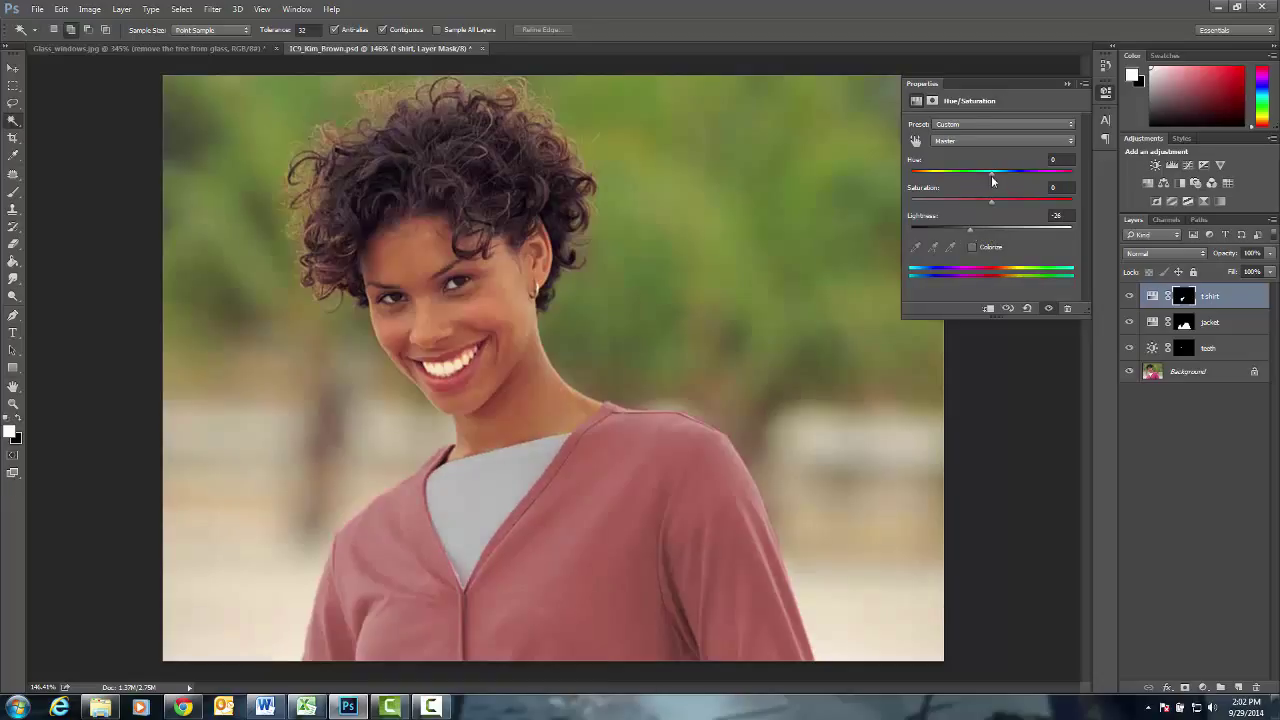
pyautogui.moveTo(991, 173); pyautogui.dragTo(883, 177)
pyautogui.moveTo(990, 200); pyautogui.dragTo(958, 174)
pyautogui.click(972, 247)
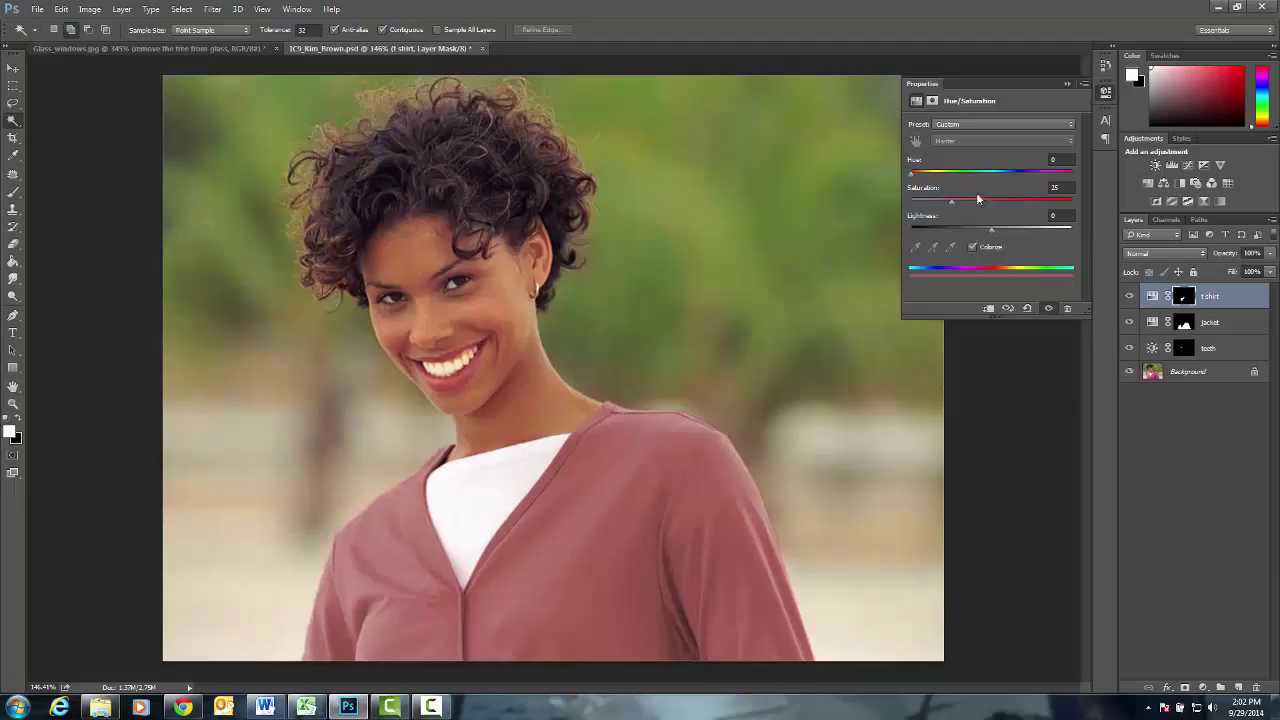
pyautogui.moveTo(912, 175); pyautogui.dragTo(980, 178)
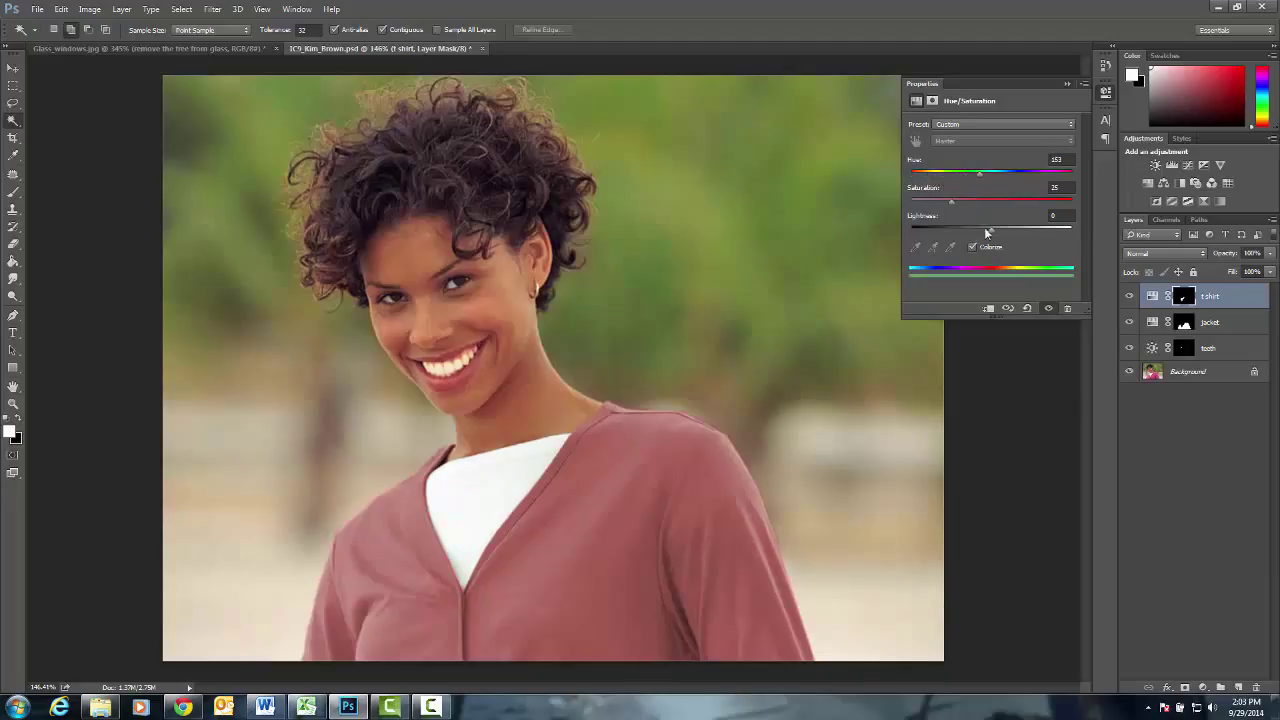
pyautogui.moveTo(994, 232); pyautogui.dragTo(967, 229)
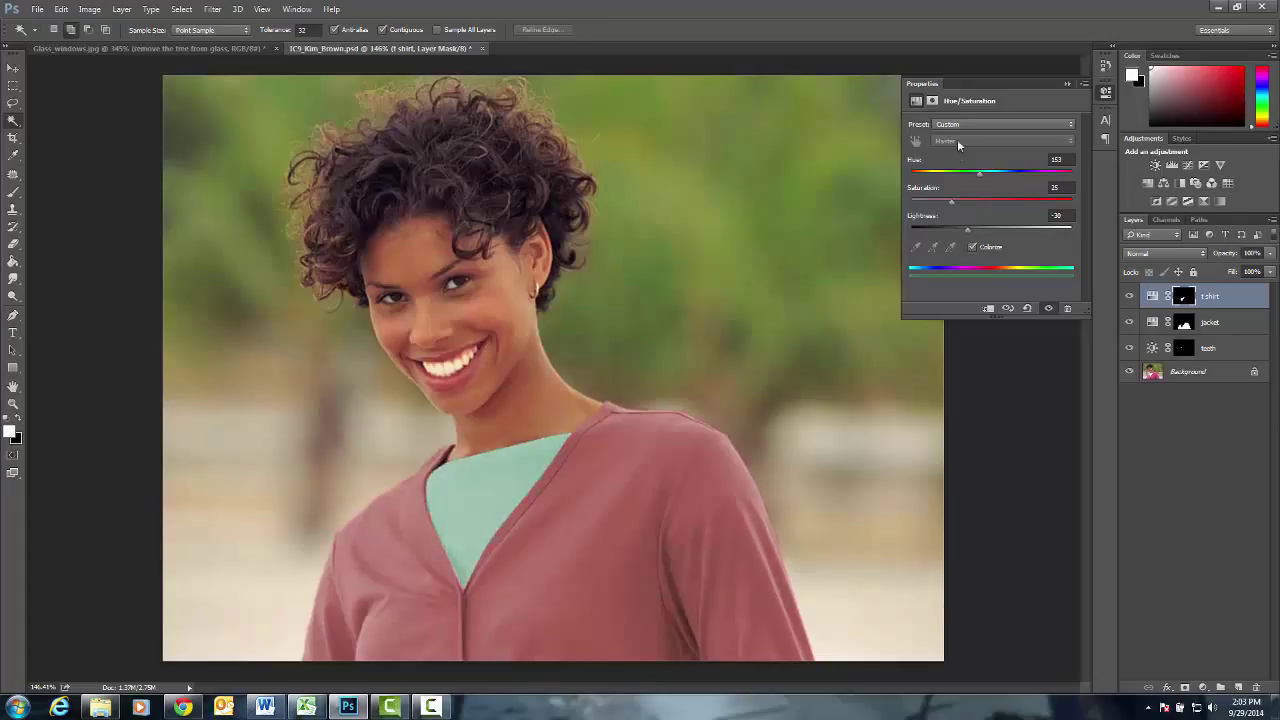
pyautogui.moveTo(980, 176); pyautogui.dragTo(1007, 175)
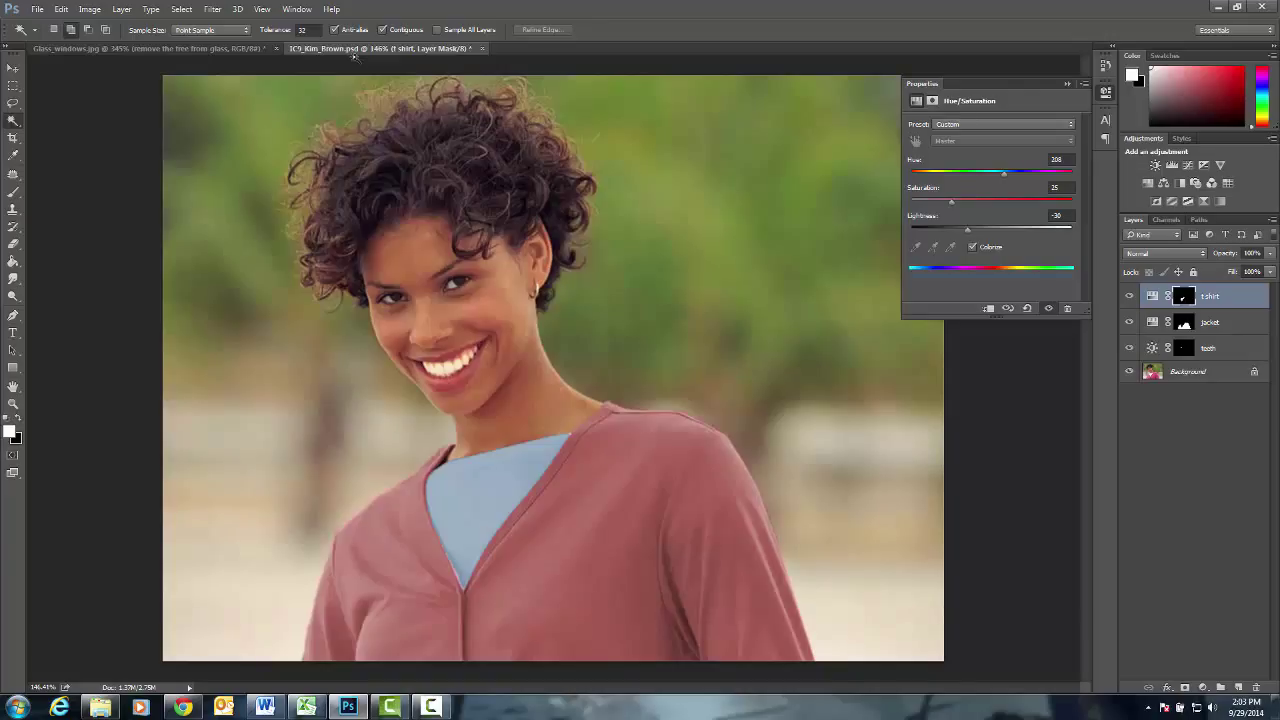
# - Save the layered IC9 document as PSD with Maximize Compatibility kept on
pyautogui.click(40, 12)
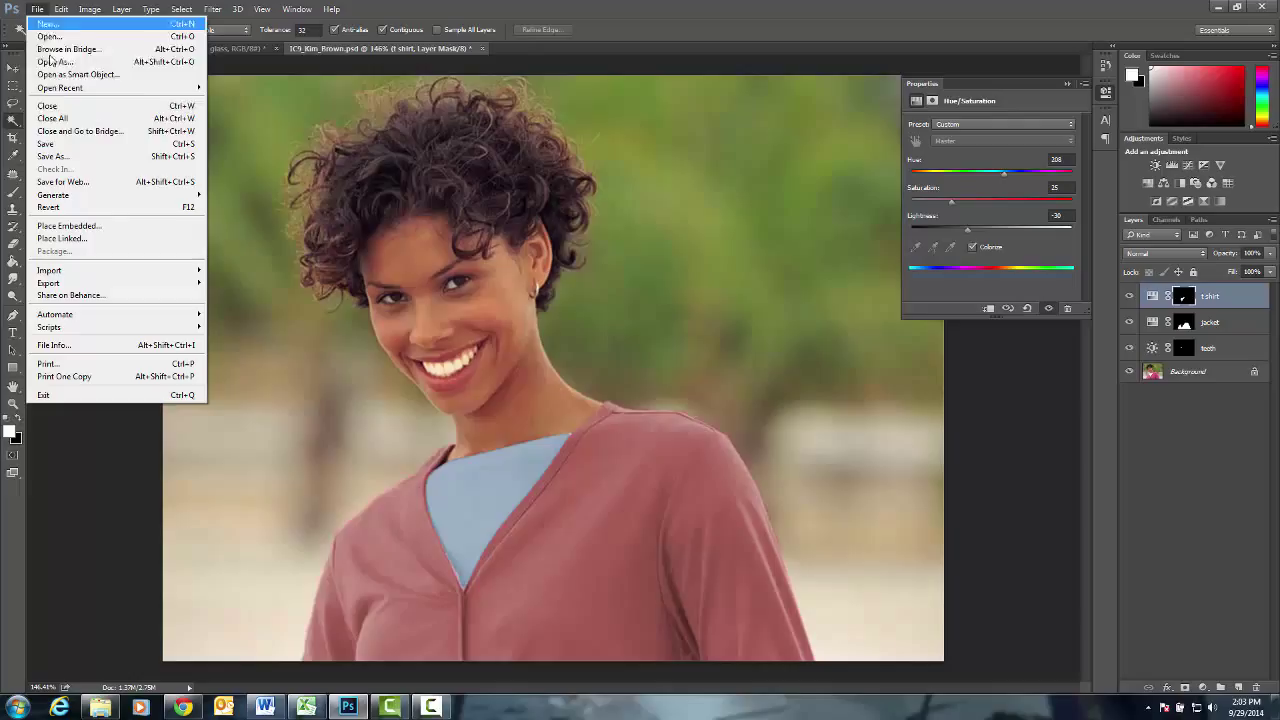
pyautogui.click(66, 144)
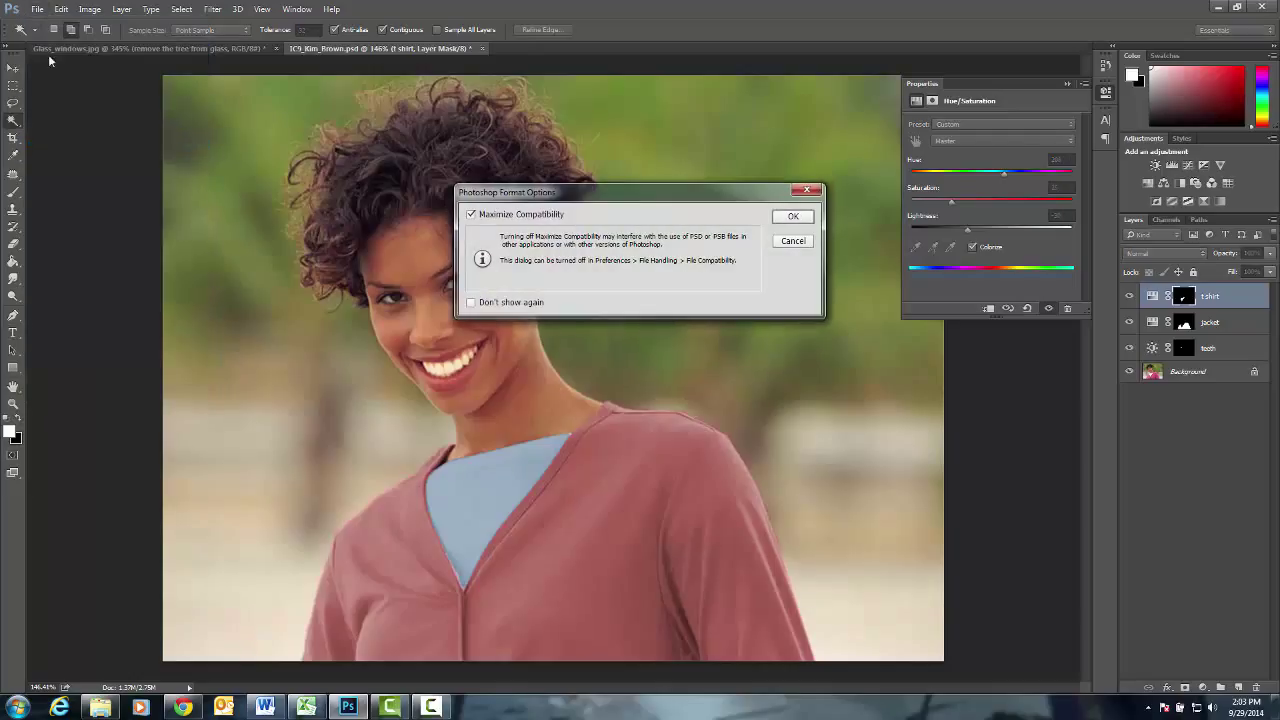
pyautogui.click(786, 218)
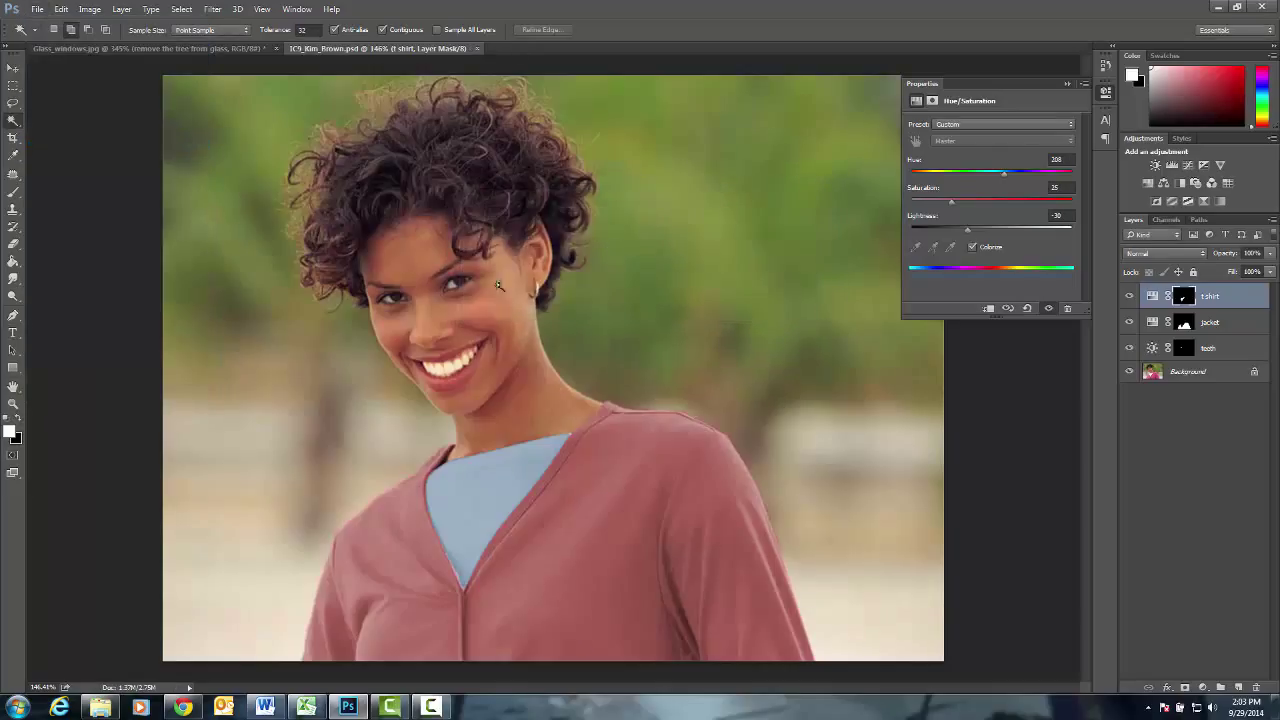
pyautogui.click(37, 9)
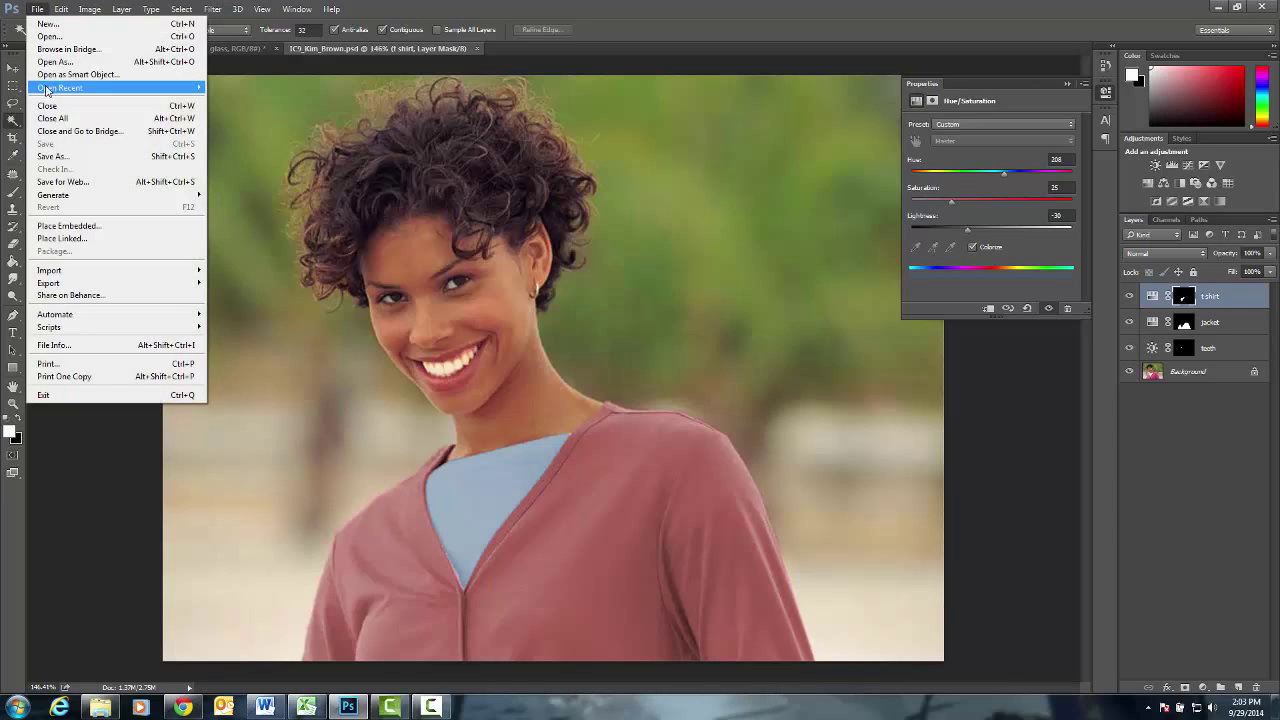
# - Save a JPEG copy of IC9_Kim_Brown in the PS Completed Folder at Quality 12 (Maximum)
pyautogui.click(55, 158)
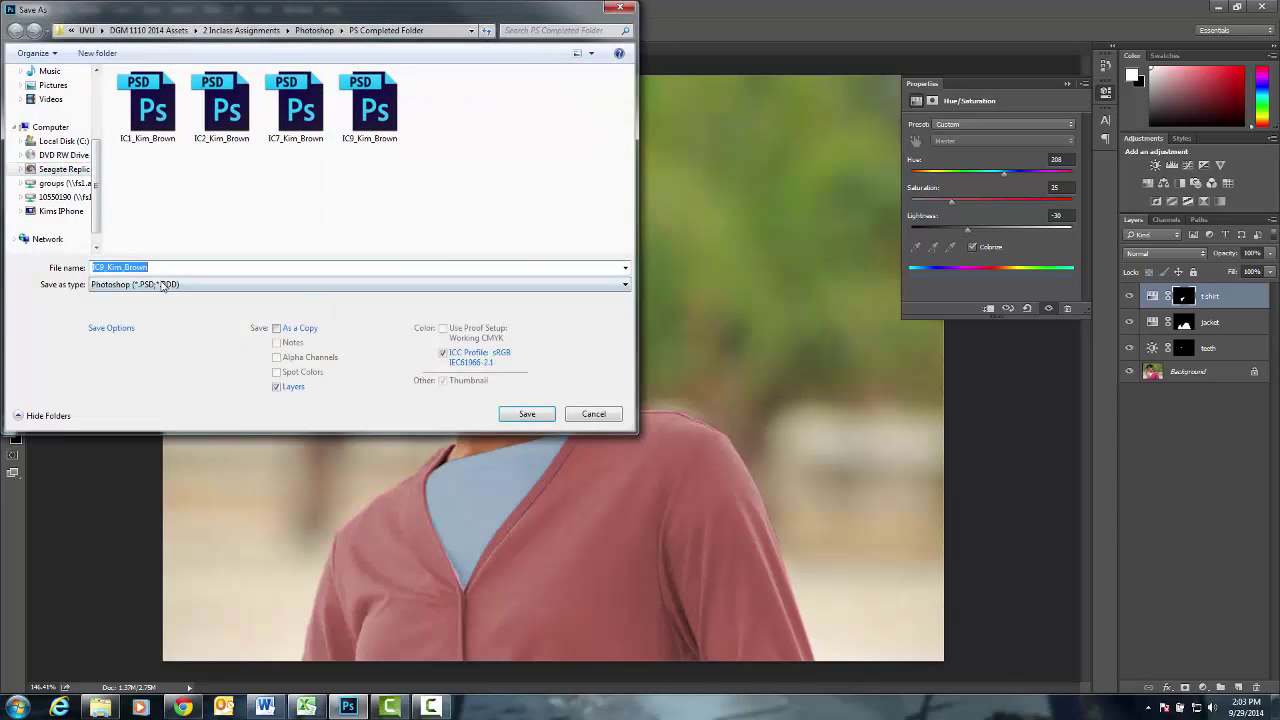
pyautogui.click(165, 285)
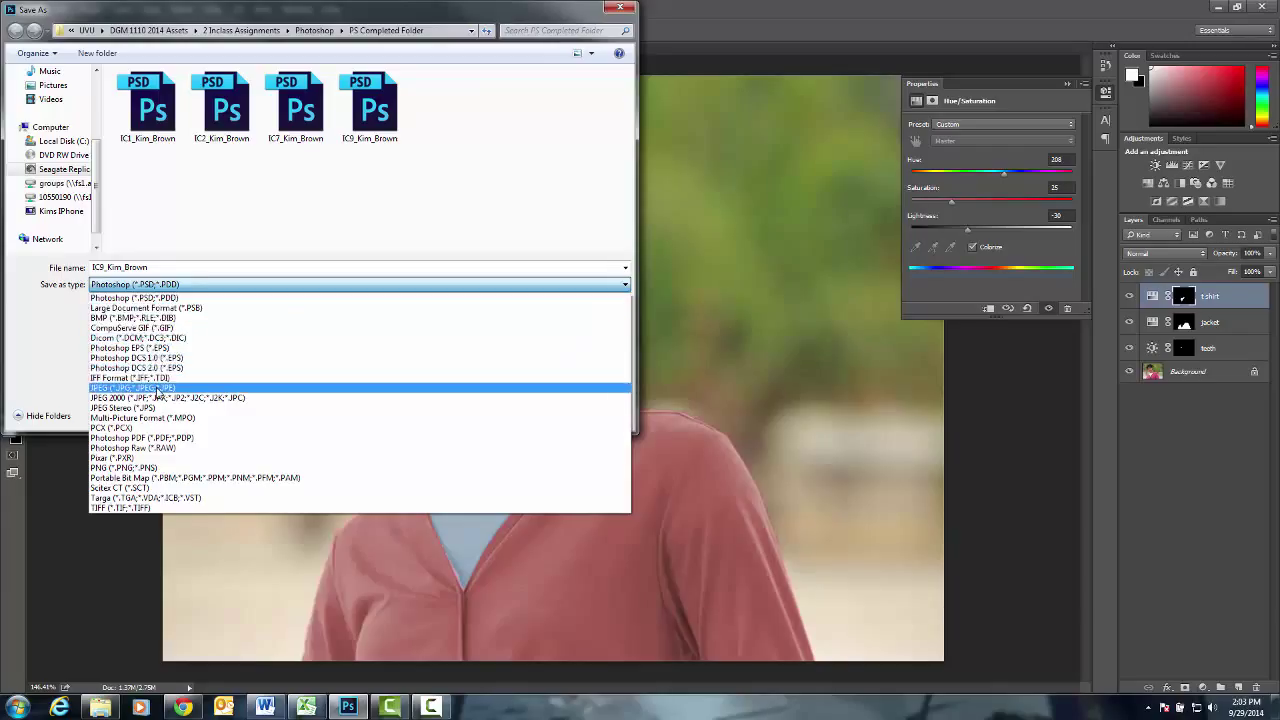
pyautogui.click(130, 387)
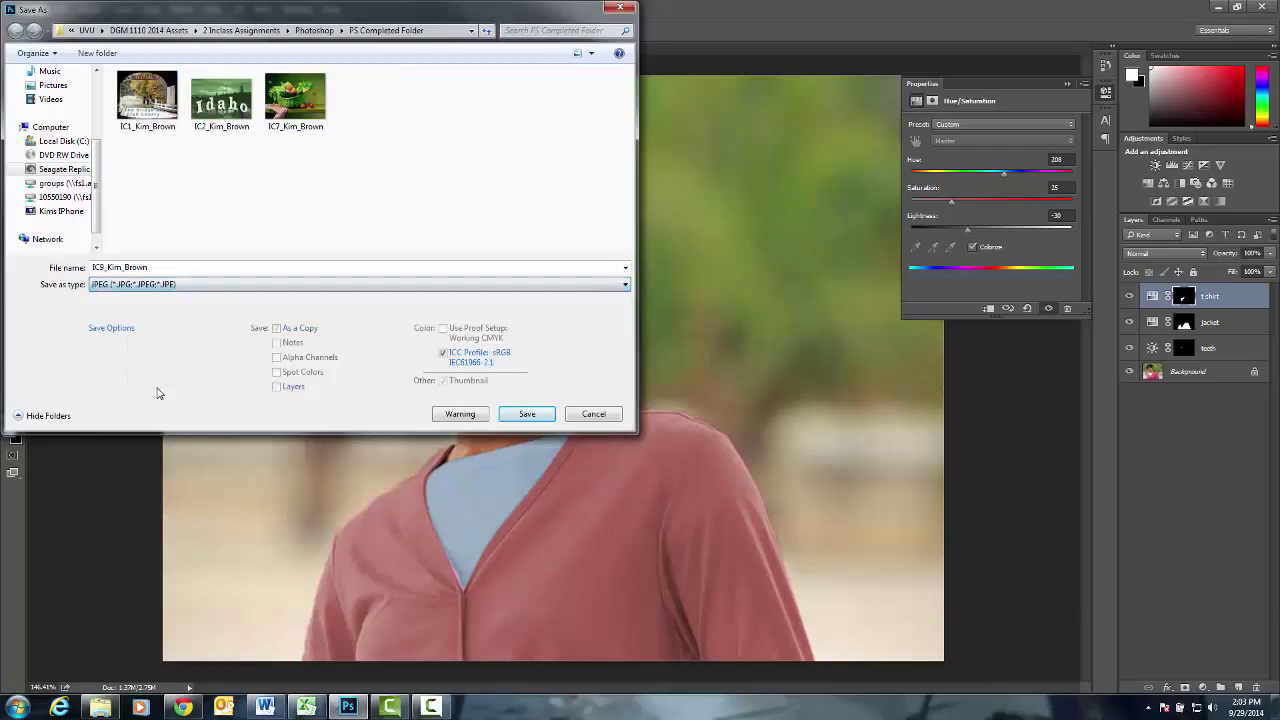
pyautogui.click(526, 414)
pyautogui.click(718, 192)
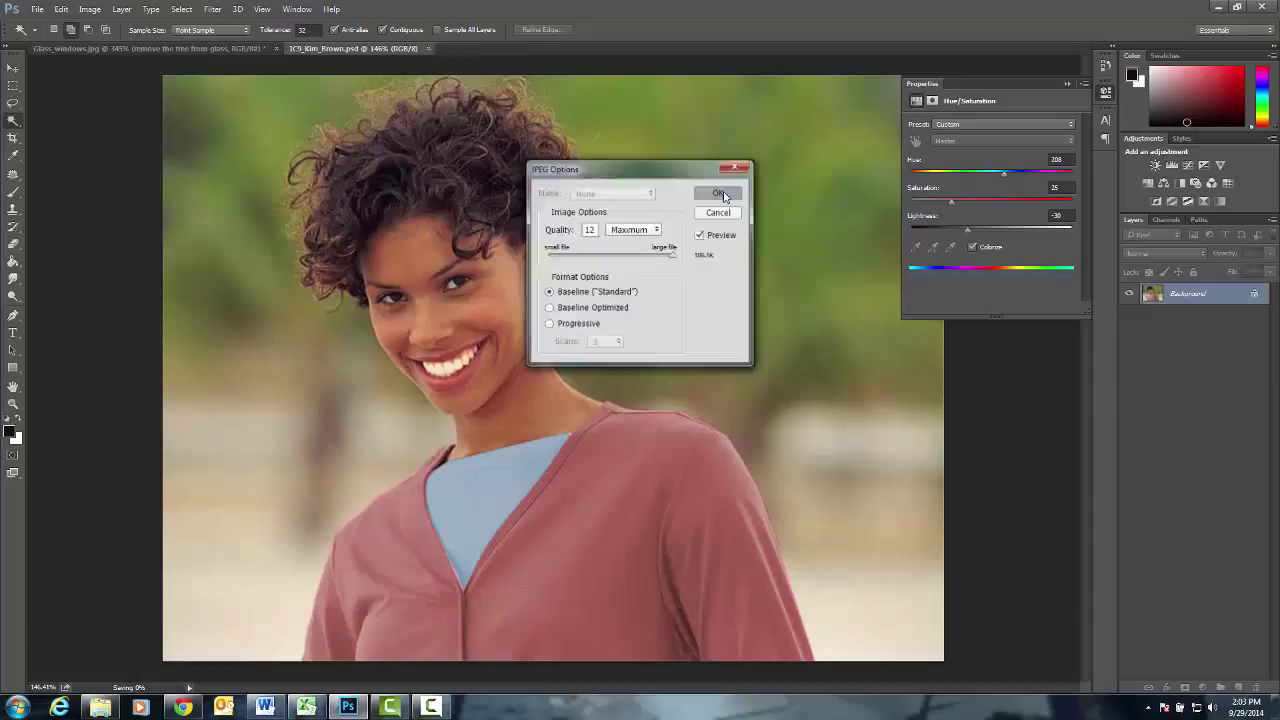